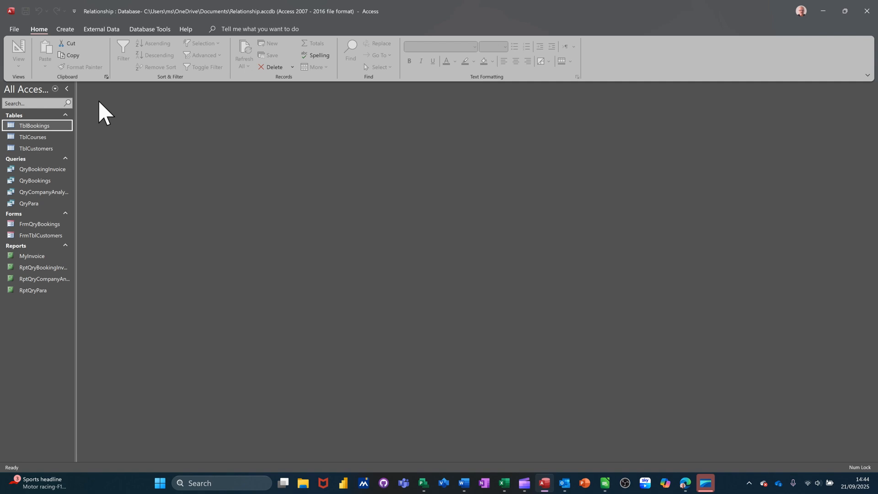
Step: Review the relationships between TblCustomers, TblBookings and TblCourses, and close the relationships diagram
click(112, 31)
click(137, 31)
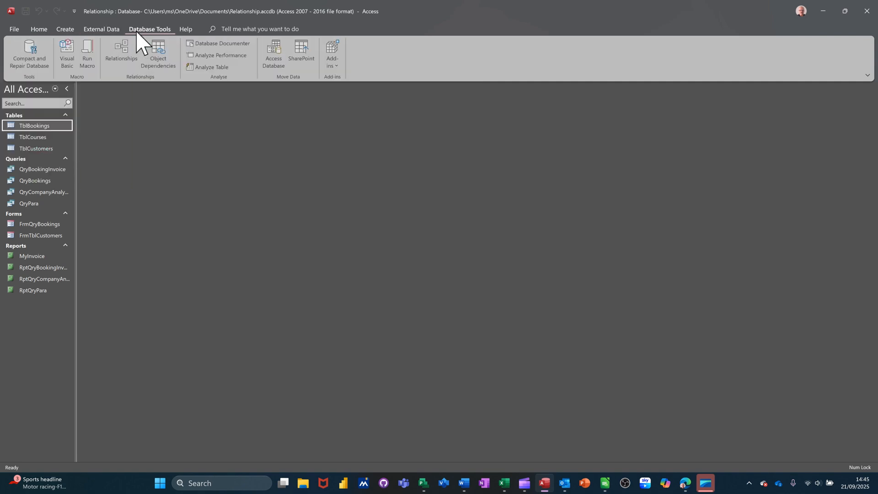
click(119, 55)
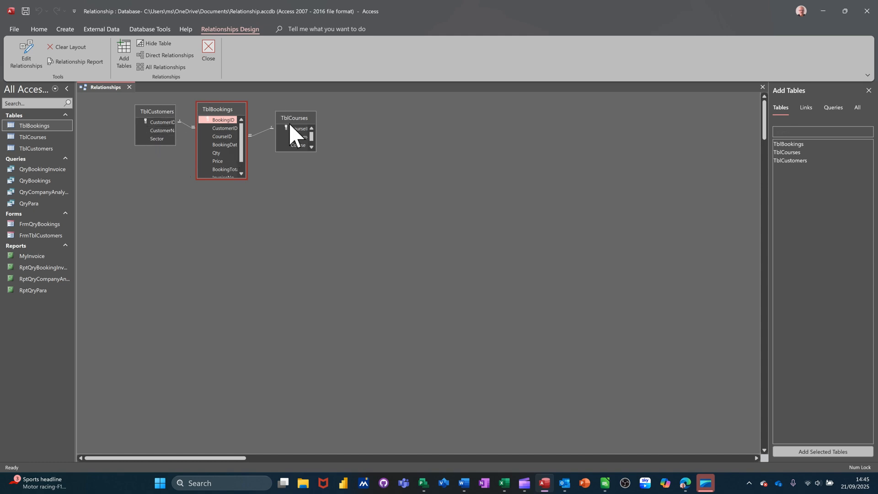
click(208, 48)
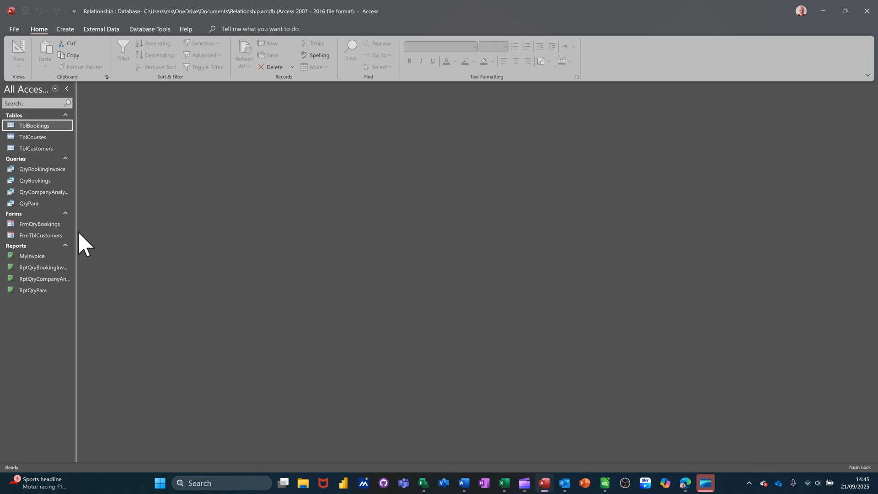
Step: Open the FrmTblCustomers form and examine the InvoiceNo column in its bookings subform and in the TblBookings table
double_click(36, 235)
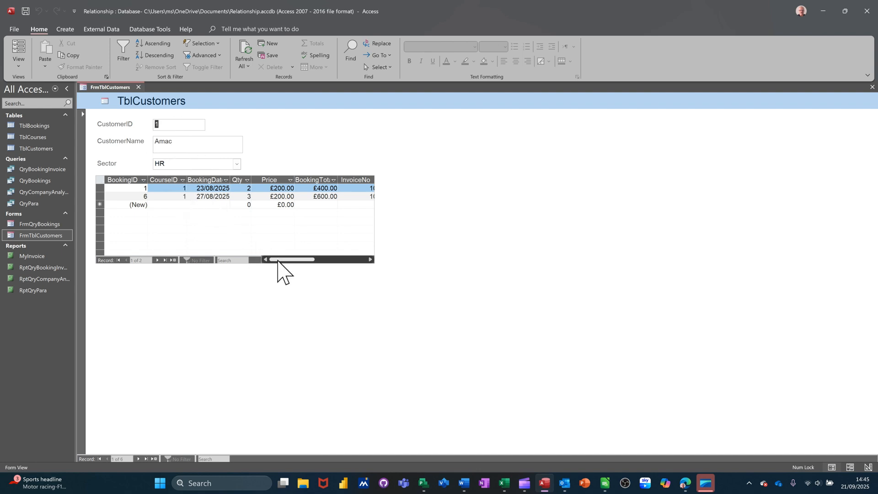
drag(278, 261, 300, 272)
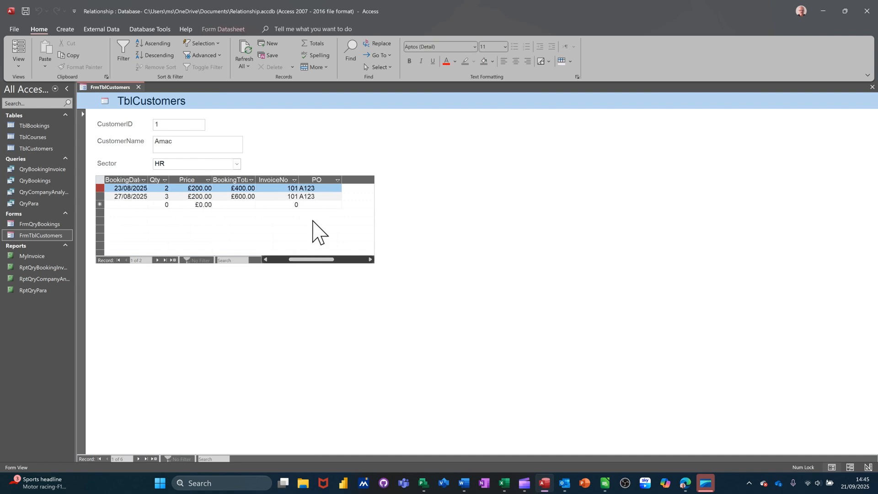
mouse_move(310, 259)
mouse_down()
mouse_move(284, 261)
mouse_move(307, 264)
mouse_up()
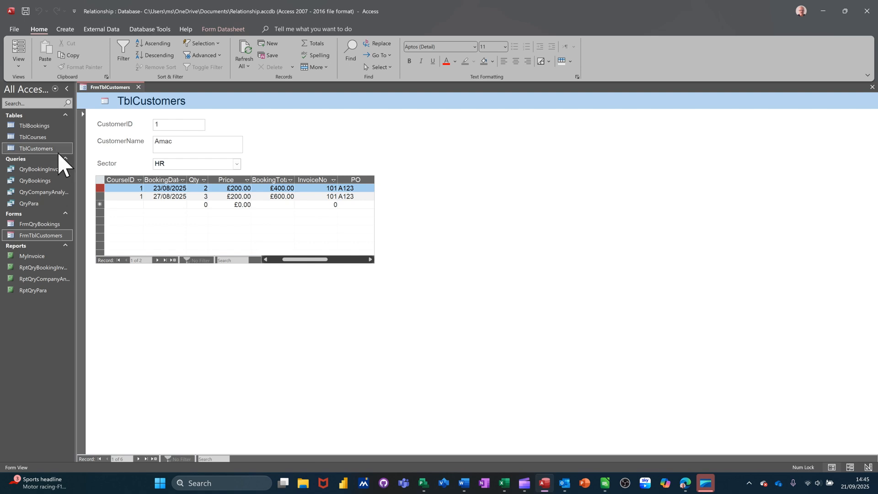
double_click(41, 126)
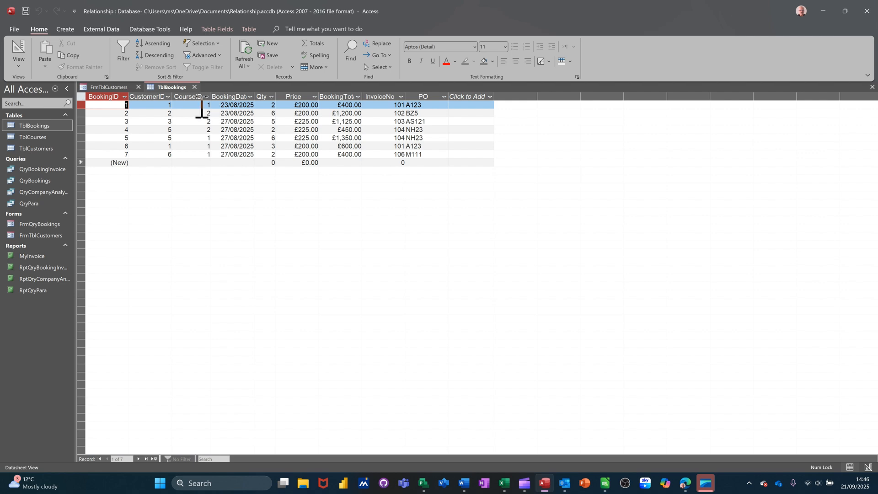
click(194, 86)
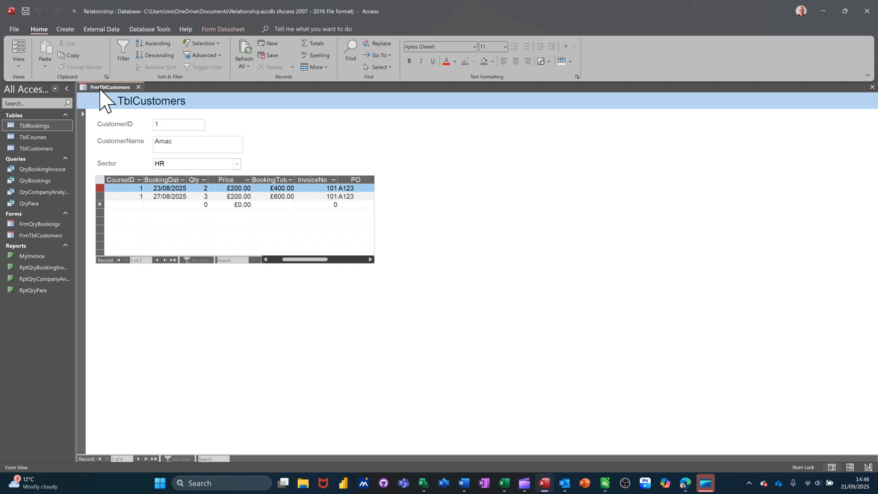
Step: Start a new query in design view and insert the InvoiceNo field of TblBookings into an Expression Builder expression
click(66, 30)
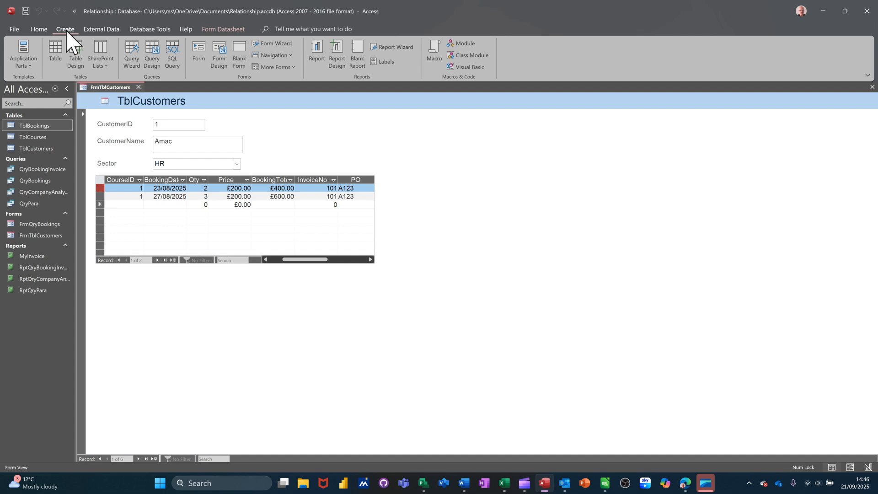
click(152, 49)
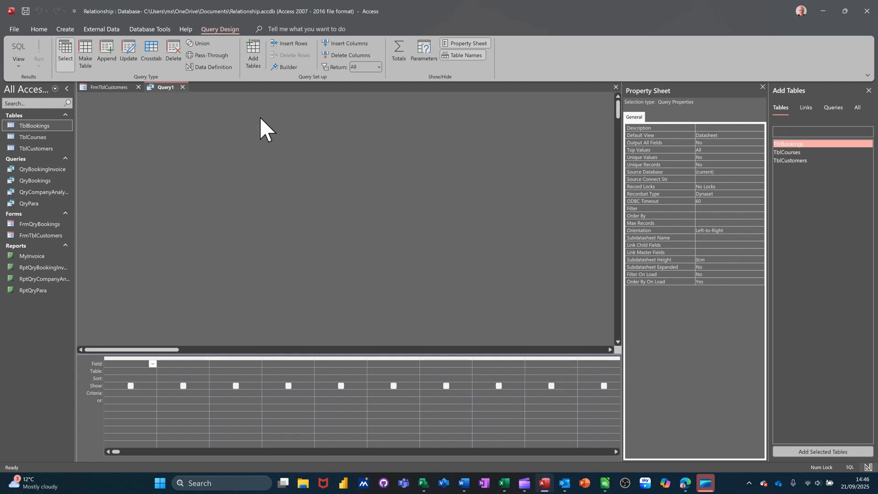
click(286, 68)
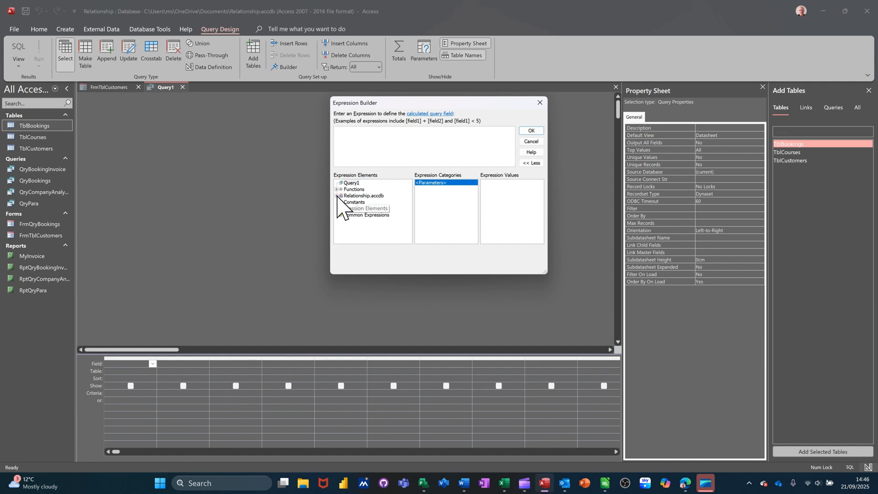
click(337, 196)
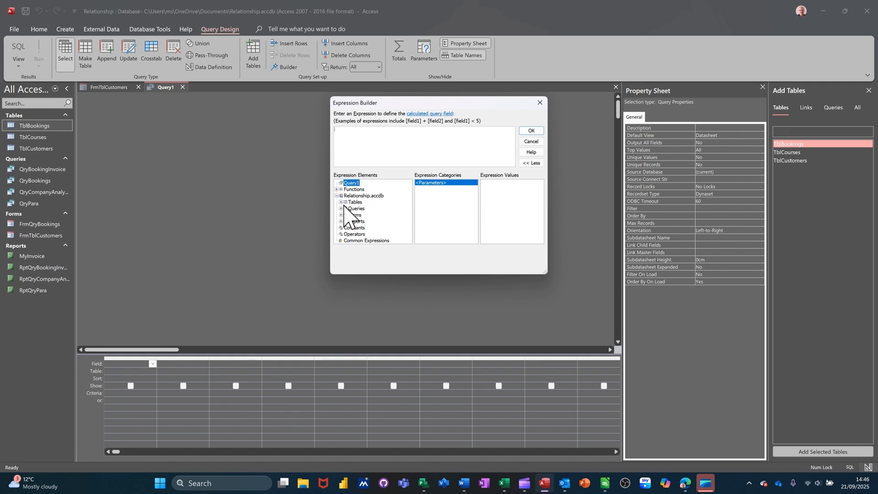
click(341, 201)
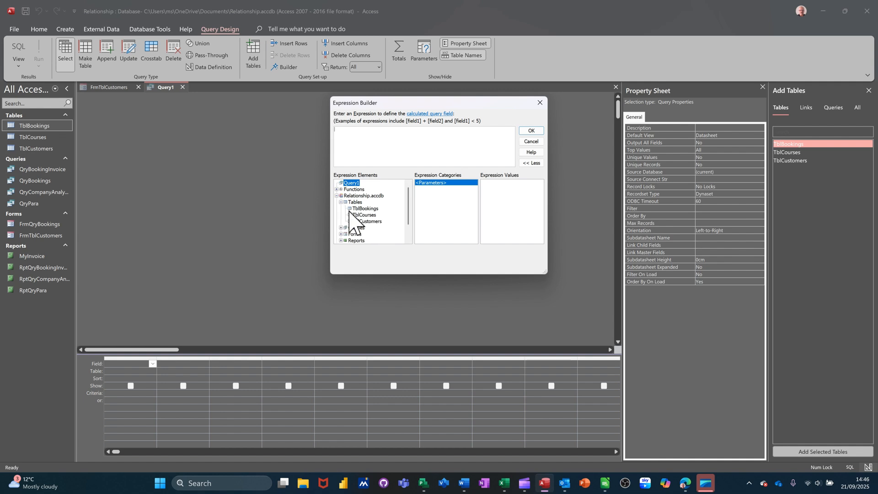
click(361, 209)
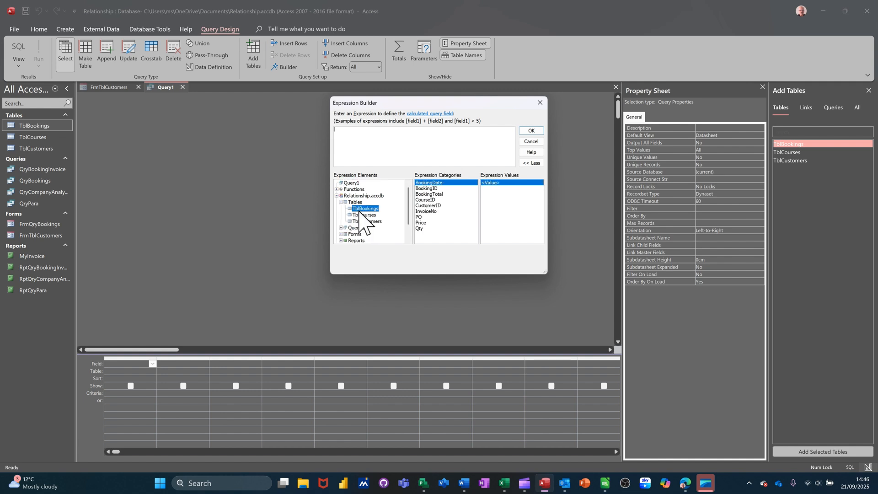
click(434, 211)
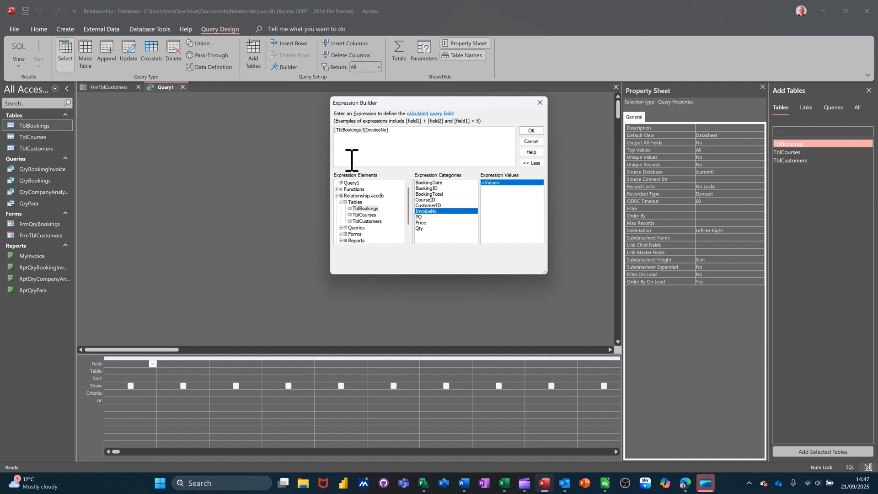
Step: Complete the expression as =max([TblBookings]![InvoiceNo])+1 and accept it
text(=max)
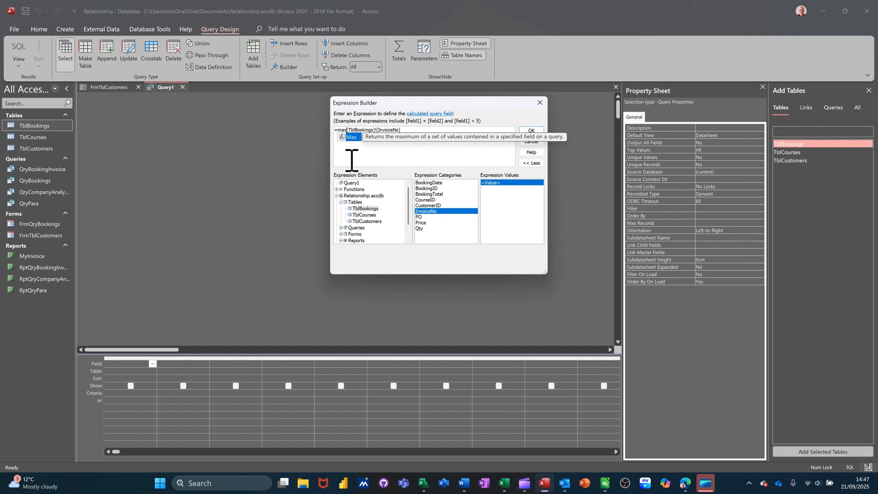
text(()
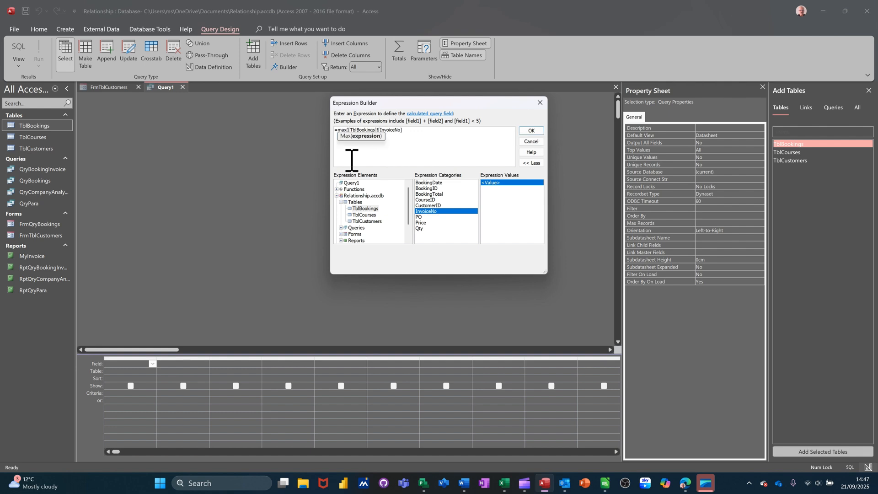
click(413, 134)
text()+1)
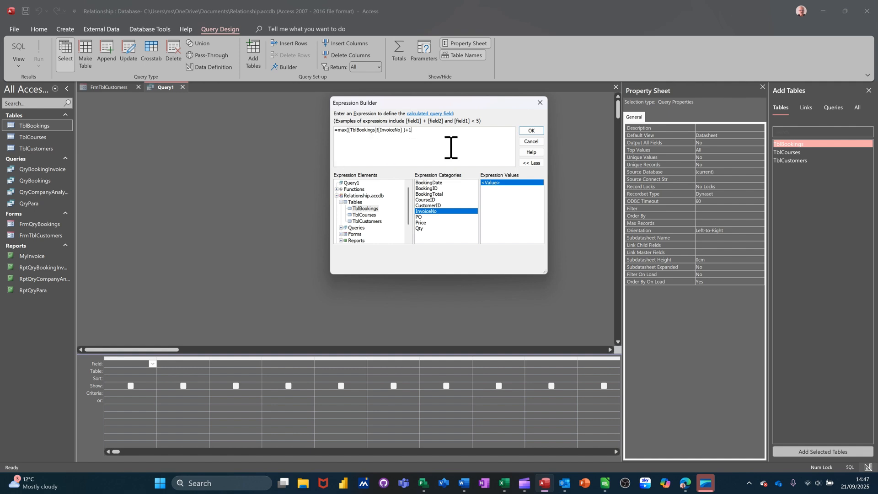
click(531, 131)
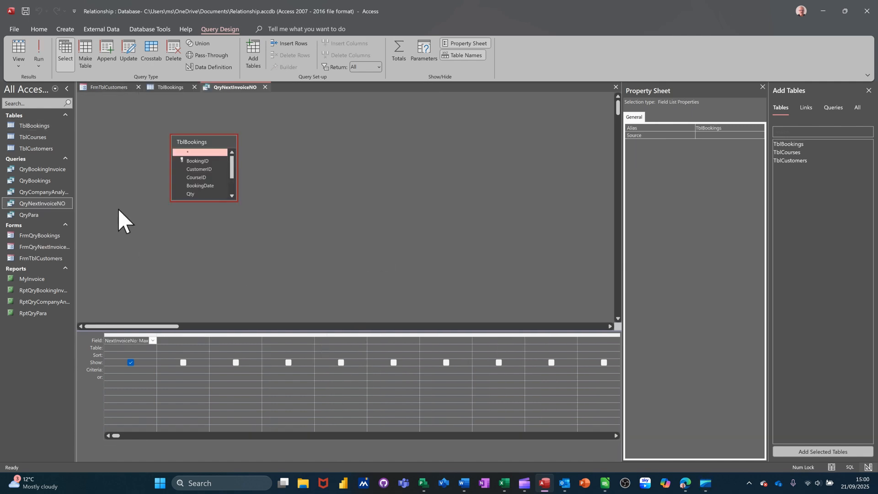
Step: Add the TblCustomers table to the QryNextInvoiceNO design and run the query before closing it
drag(42, 151, 316, 219)
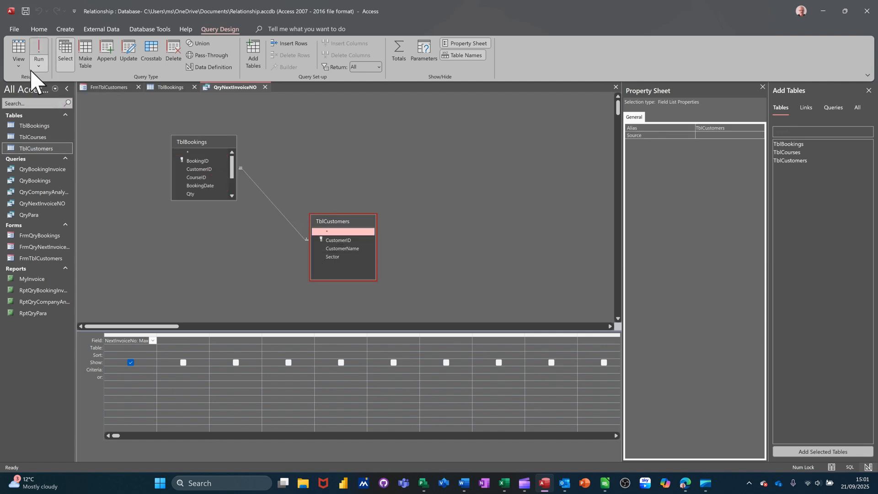
click(38, 52)
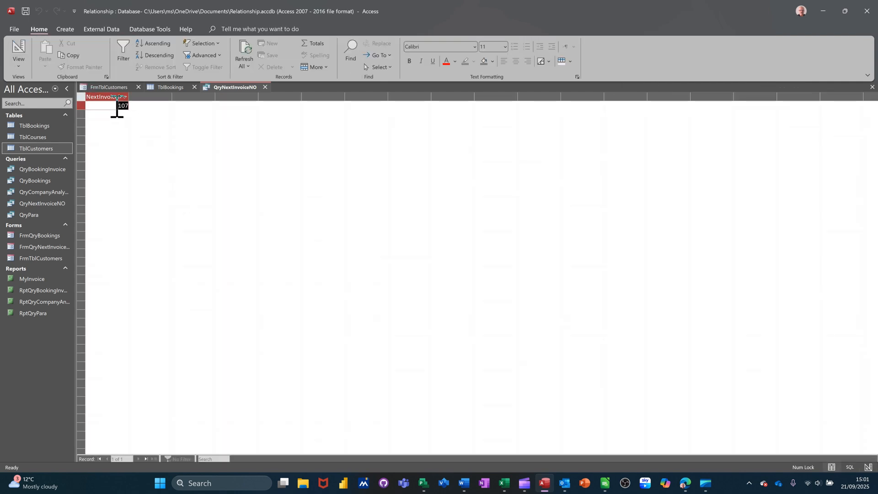
click(265, 87)
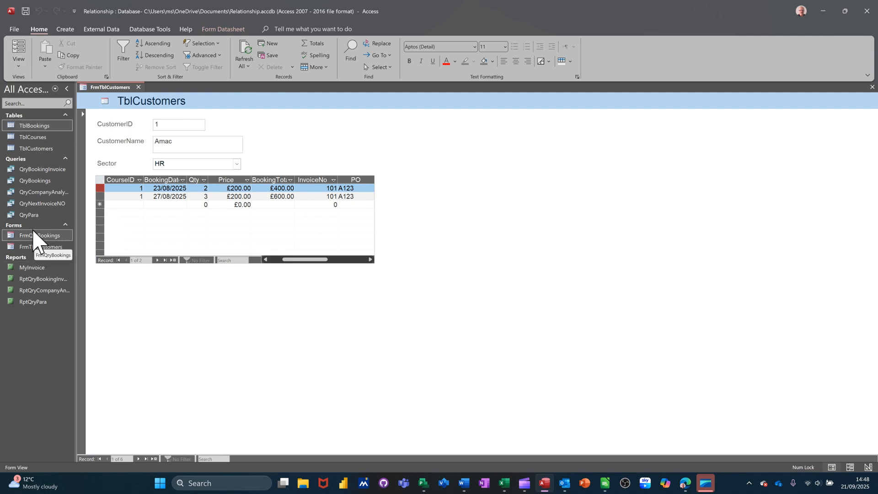
Step: Create a form based on the QryNextInvoiceNO query and switch it to Design View
click(31, 204)
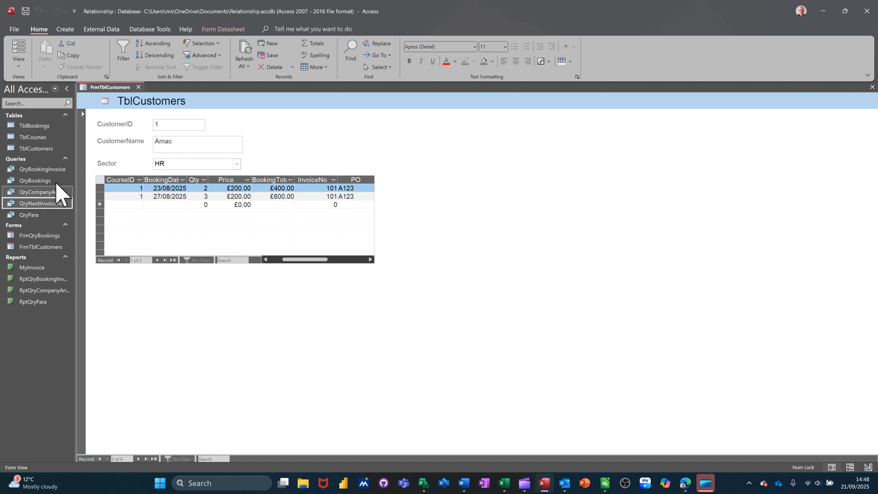
click(67, 29)
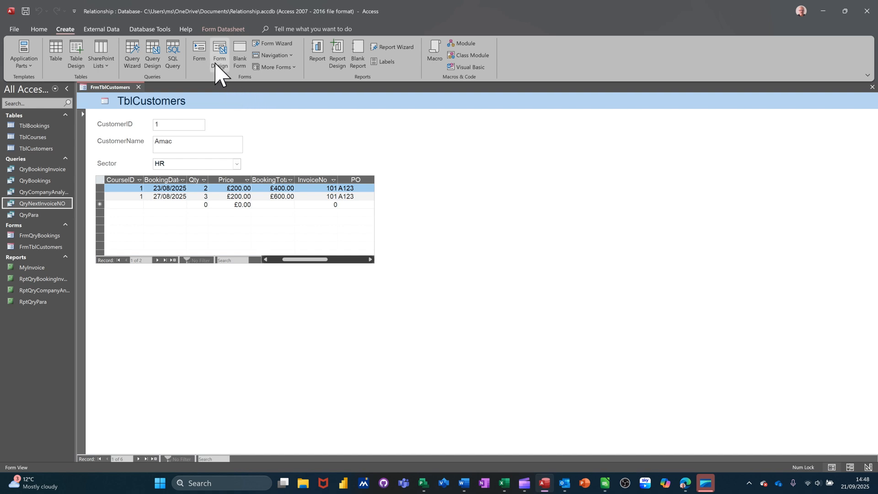
click(199, 50)
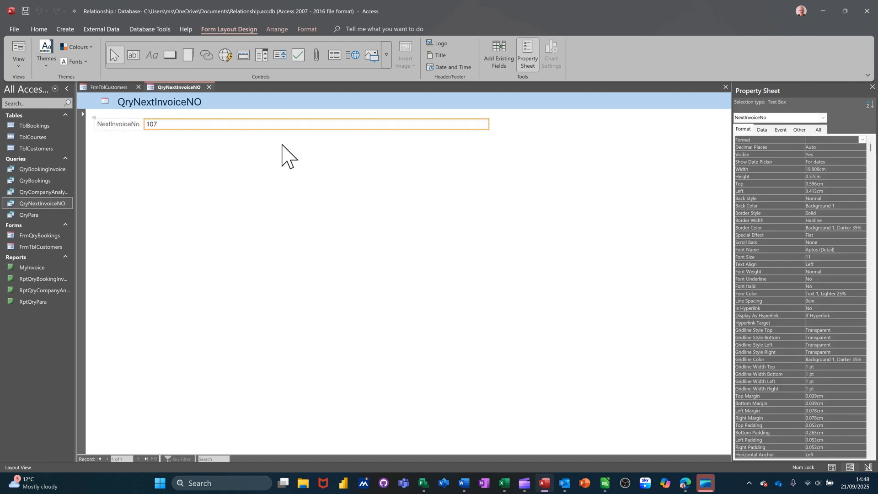
click(18, 63)
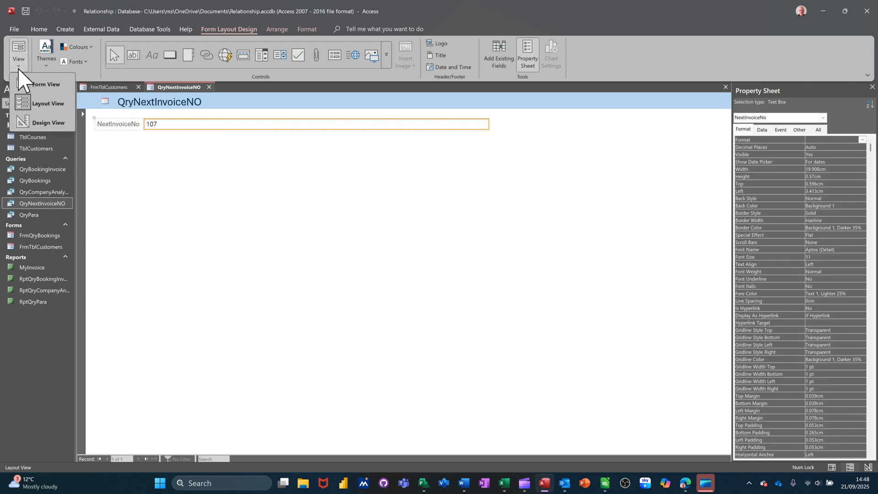
click(43, 121)
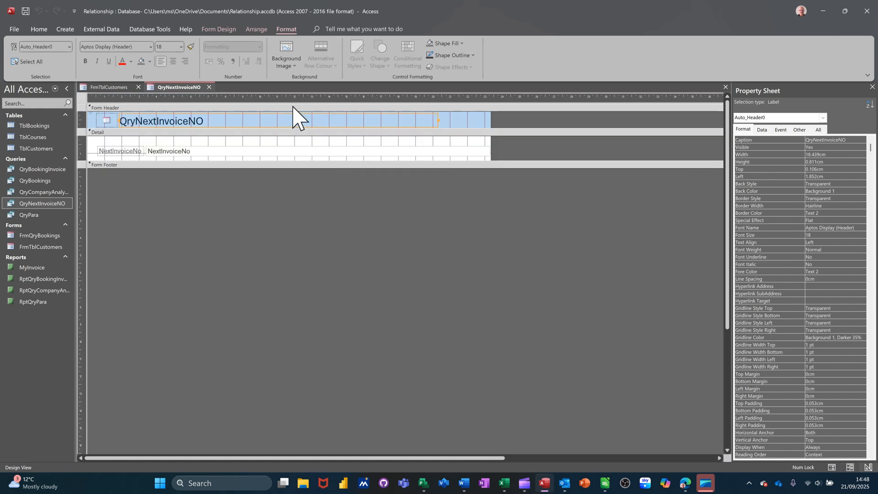
Step: Remove the layout from the form header controls and narrow the NextInvoiceNo text box to about 2.7 cm
click(259, 30)
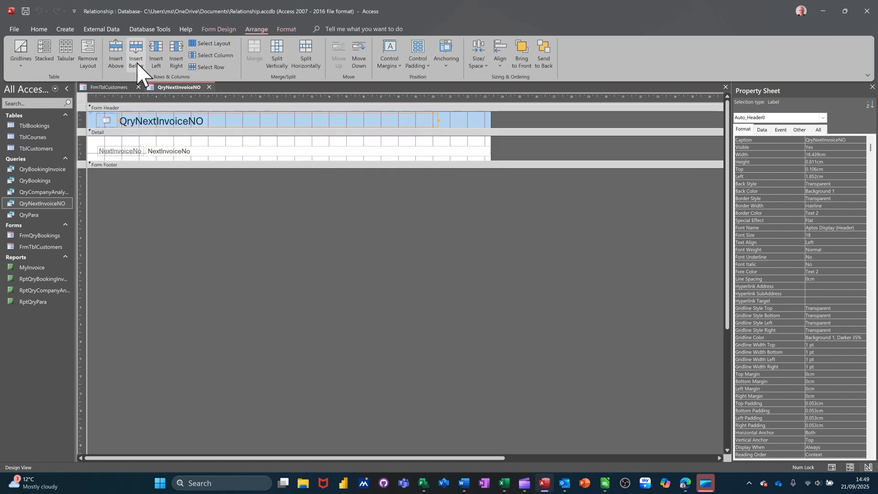
click(88, 59)
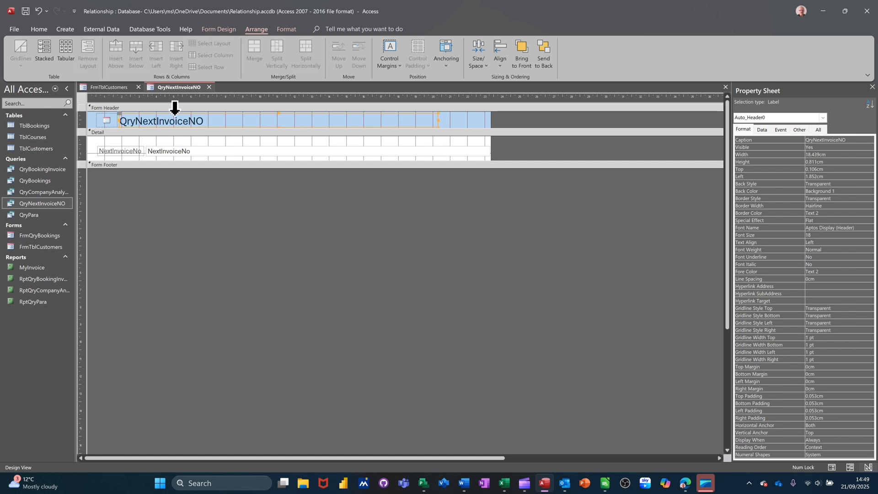
click(489, 153)
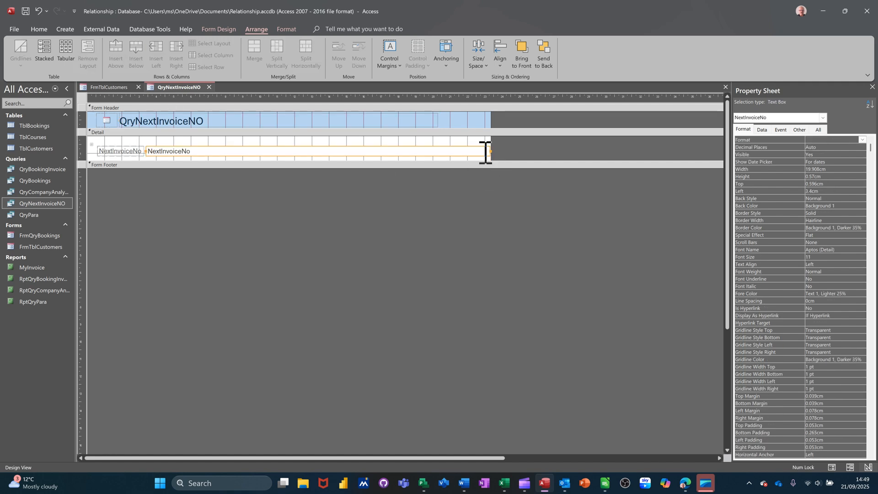
drag(490, 152, 192, 154)
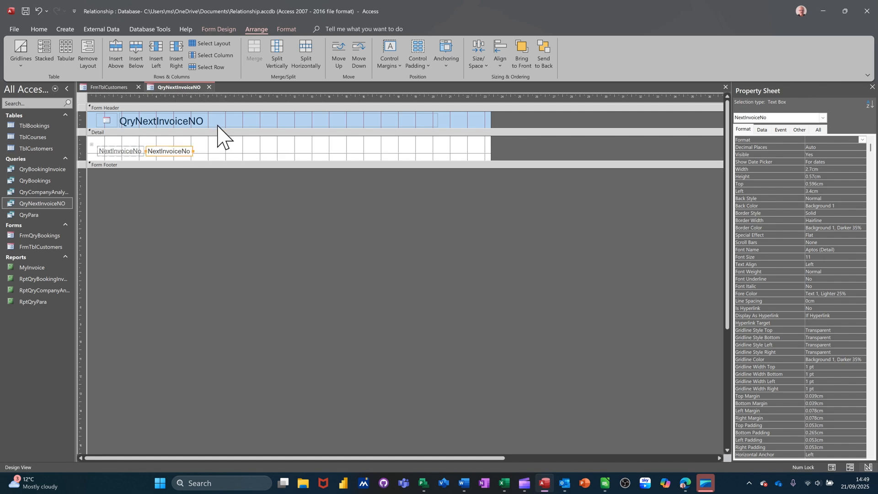
Step: Delete the title label and the logo from the form header
click(201, 121)
key(Delete)
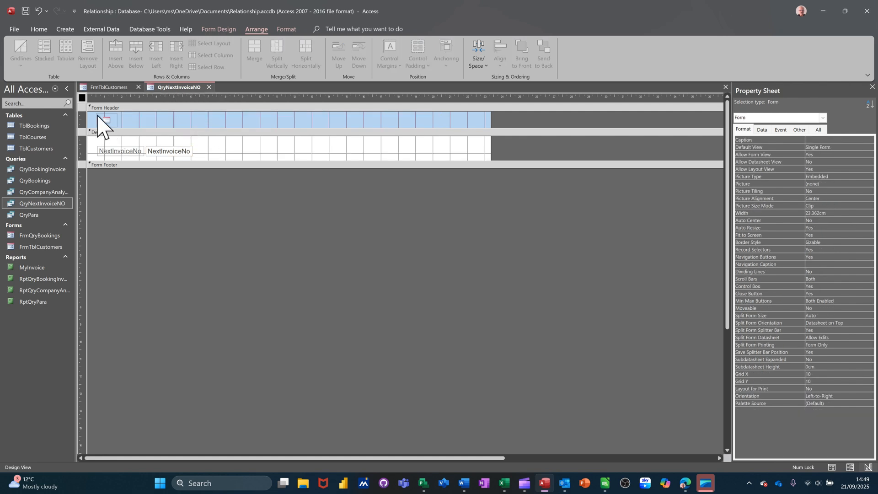
click(108, 119)
key(Delete)
Step: Narrow the next-invoice form to about 6.8 cm, save it as FrmQryNextInvoiceNO and close it
drag(490, 120, 204, 137)
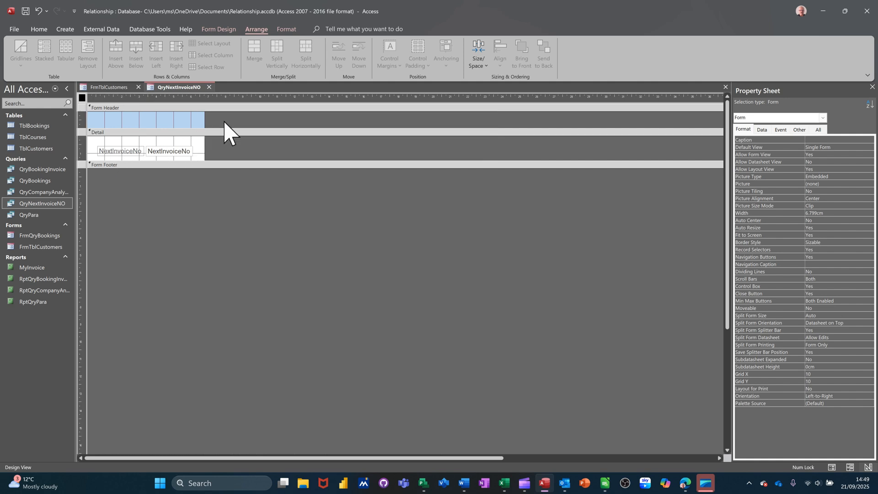
click(179, 120)
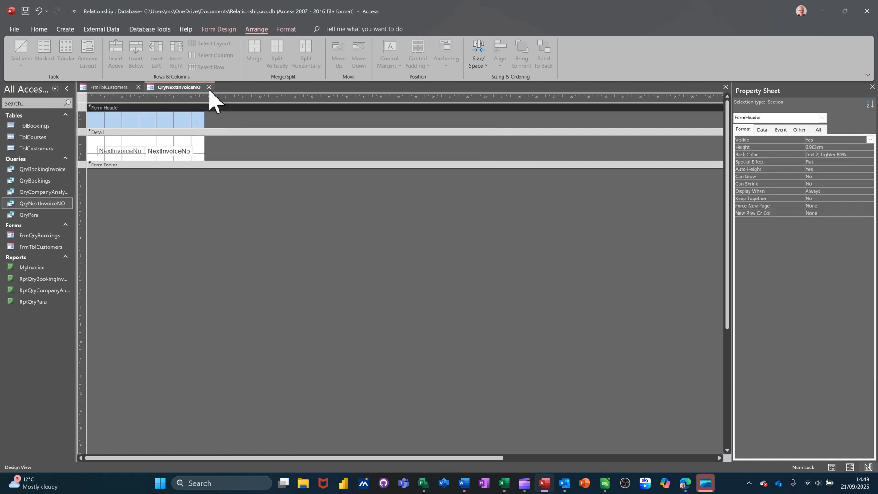
click(209, 87)
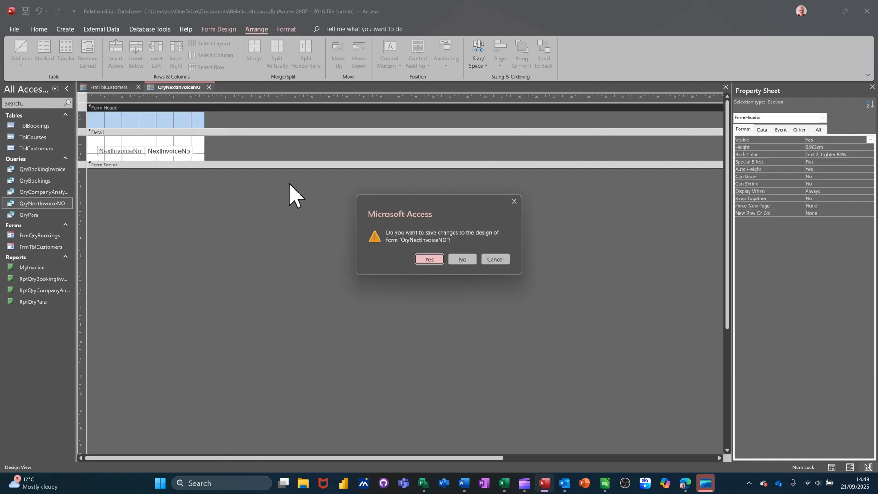
click(429, 259)
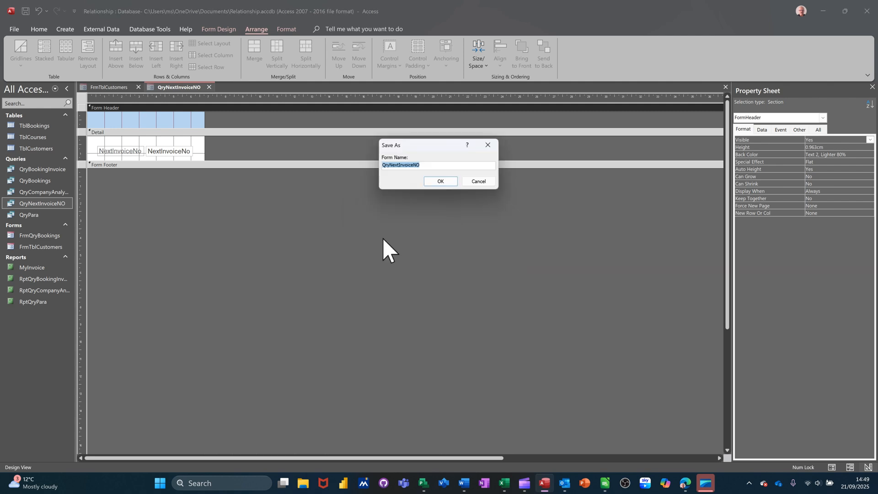
click(385, 166)
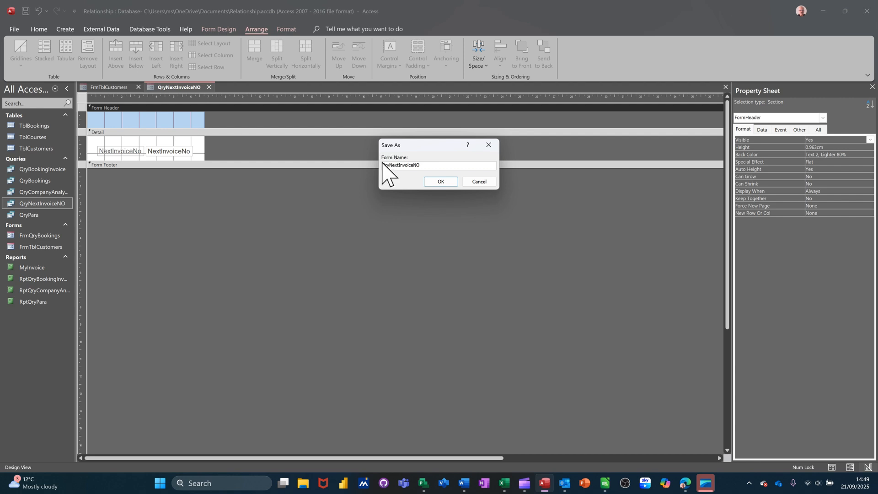
text(Frm)
click(446, 182)
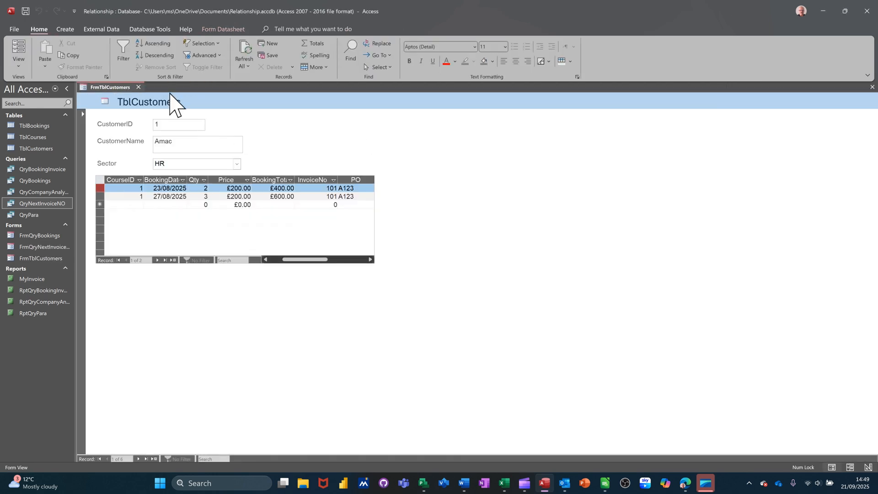
Step: Add a subform to the detail section of FrmTblCustomers in Design View, using the existing form FrmQryNextInvoiceNO
click(19, 65)
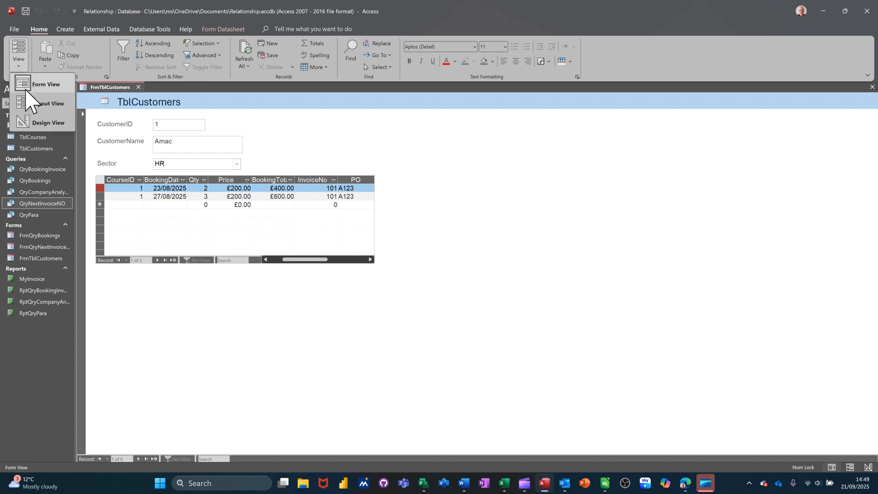
click(38, 123)
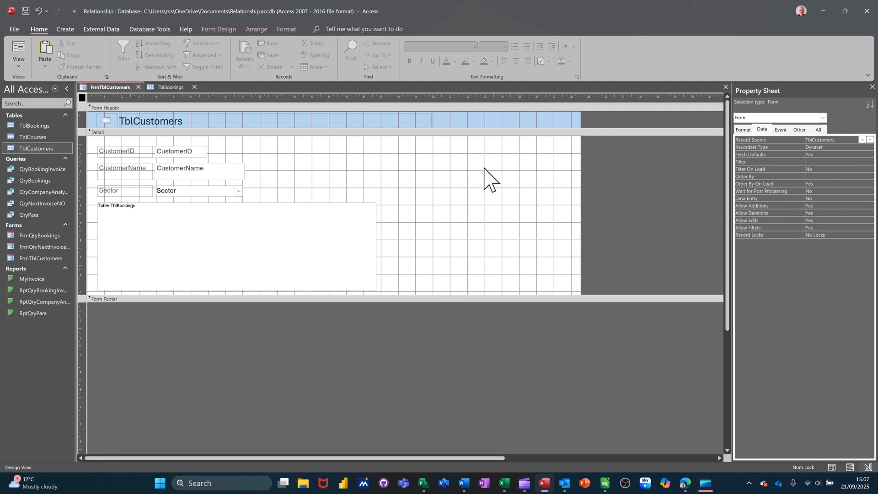
click(421, 167)
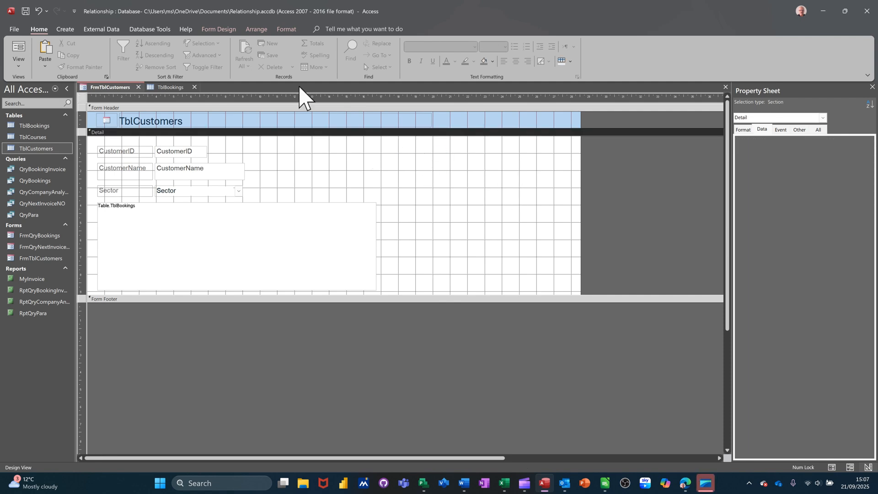
click(215, 29)
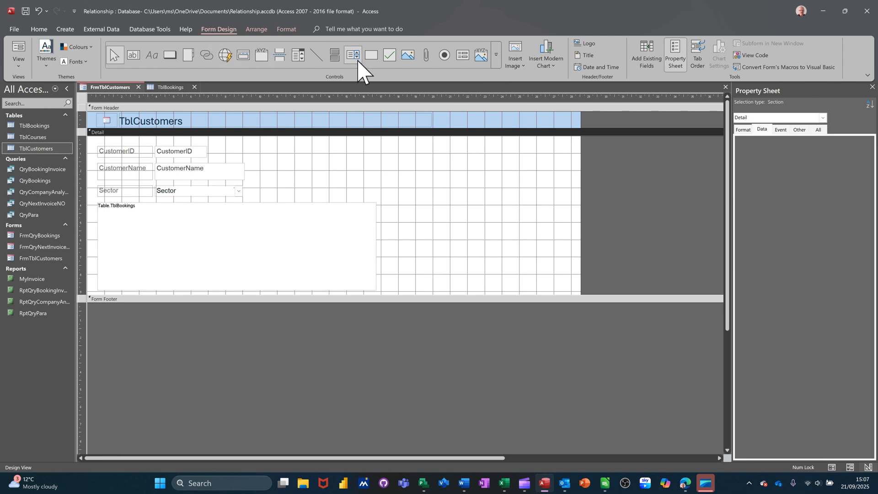
click(462, 56)
drag(460, 154, 555, 199)
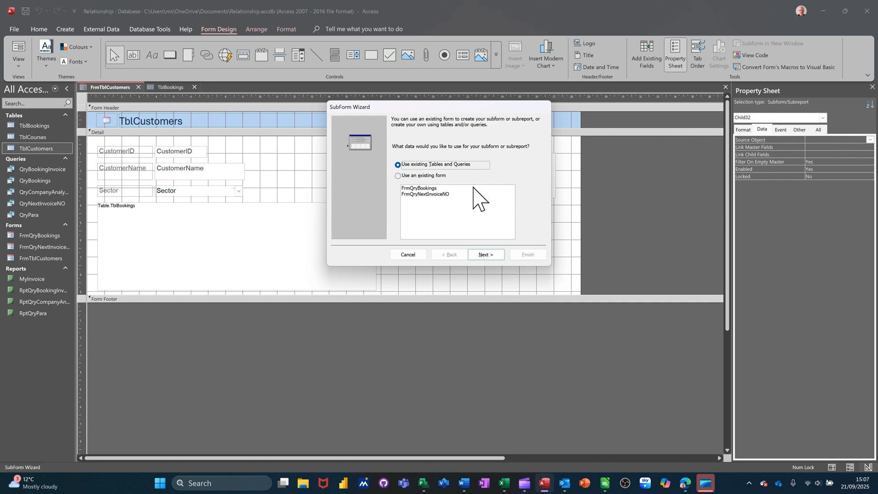
click(438, 195)
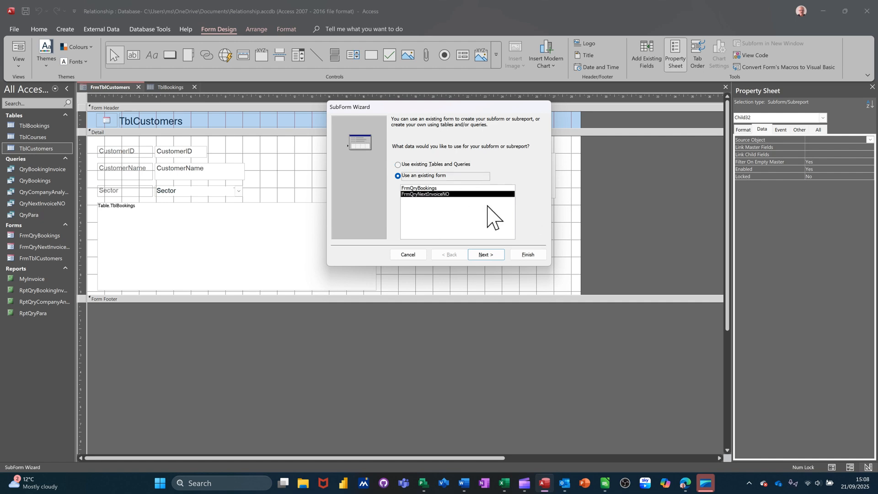
click(530, 257)
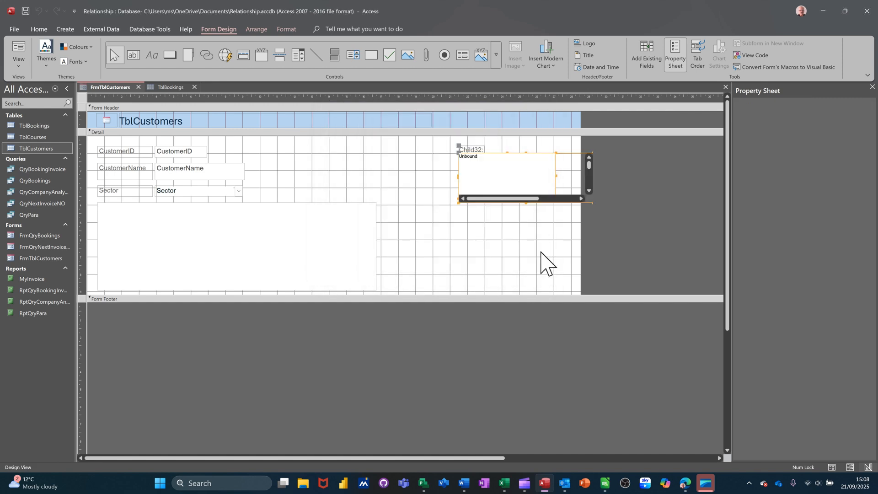
Step: Check the new subform on the customers form in Form View and return to Design View
click(18, 51)
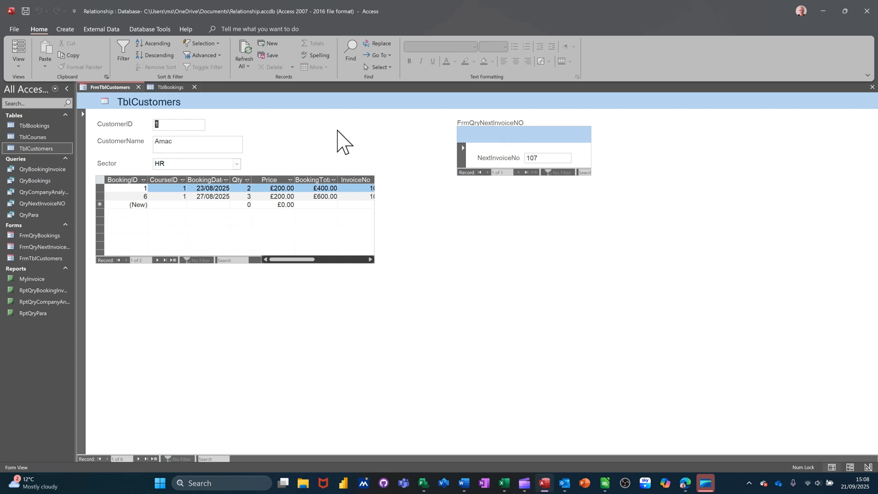
click(16, 51)
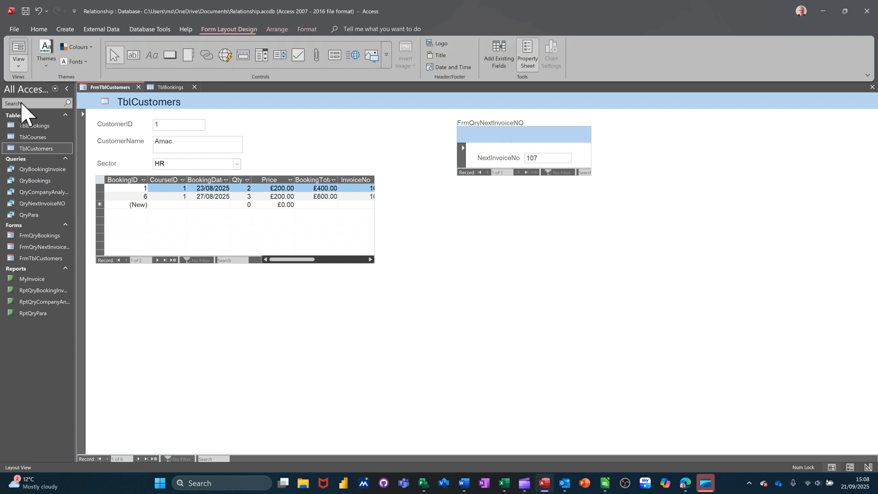
click(18, 69)
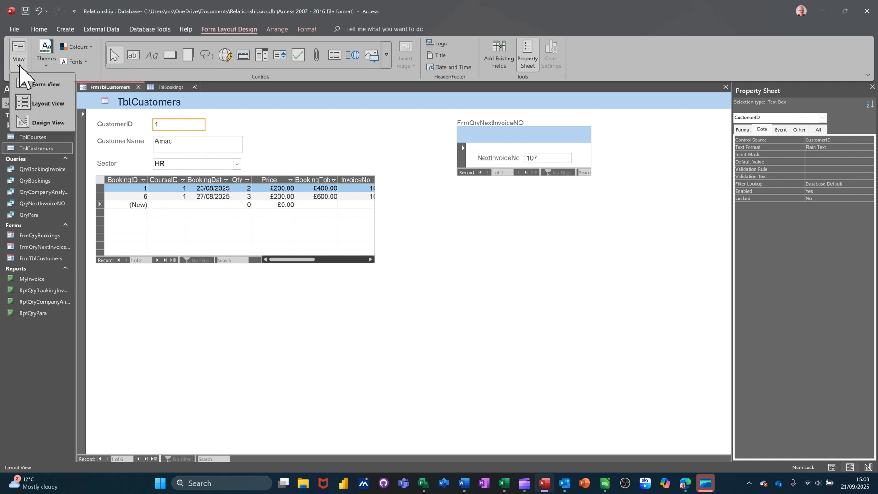
click(34, 120)
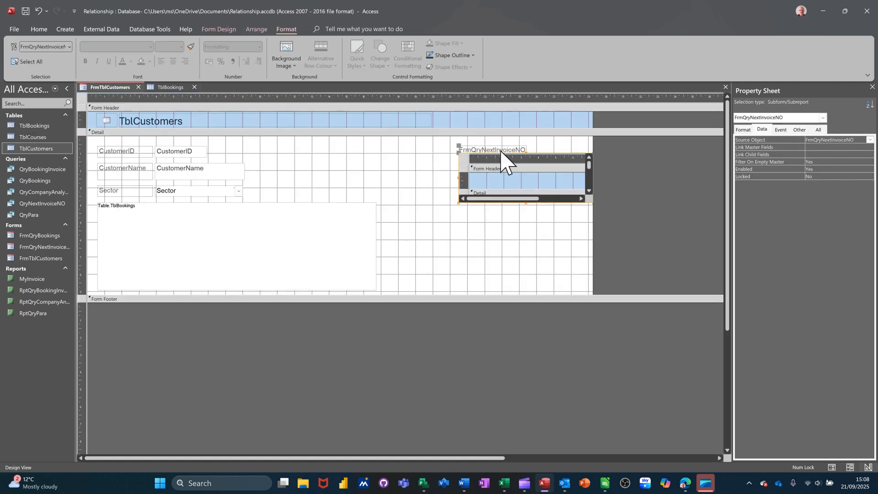
Step: Delete the label above the FrmQryNextInvoiceNO subform
click(497, 149)
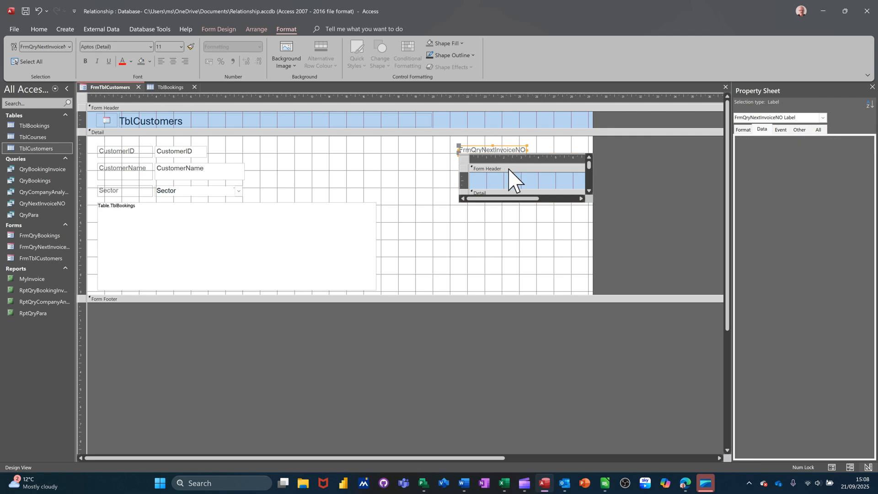
key(Delete)
click(530, 200)
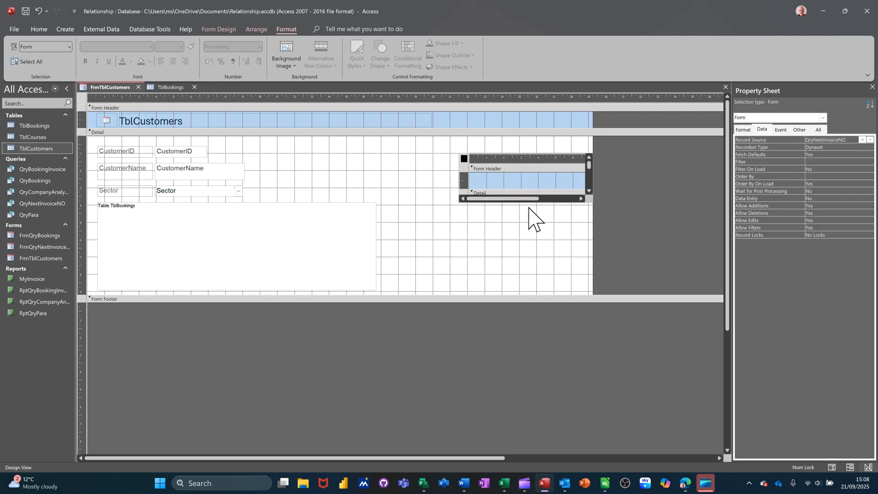
Step: Move the invoice subform closer to the customer fields, narrow it to about 3.5 cm and show the form in Form View
click(559, 155)
drag(525, 158, 437, 142)
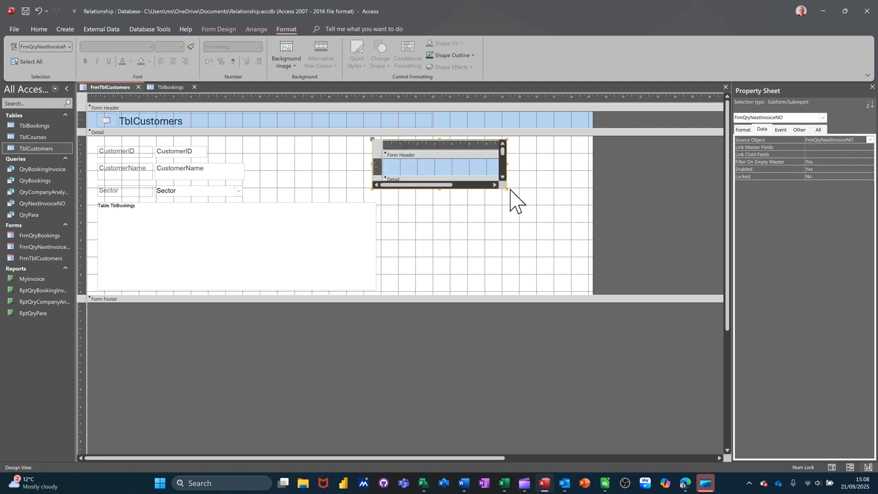
drag(506, 189, 434, 187)
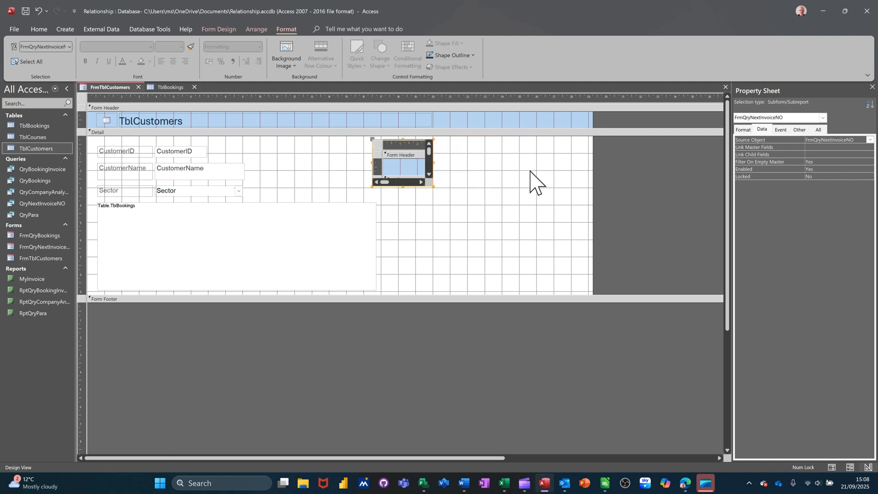
click(533, 183)
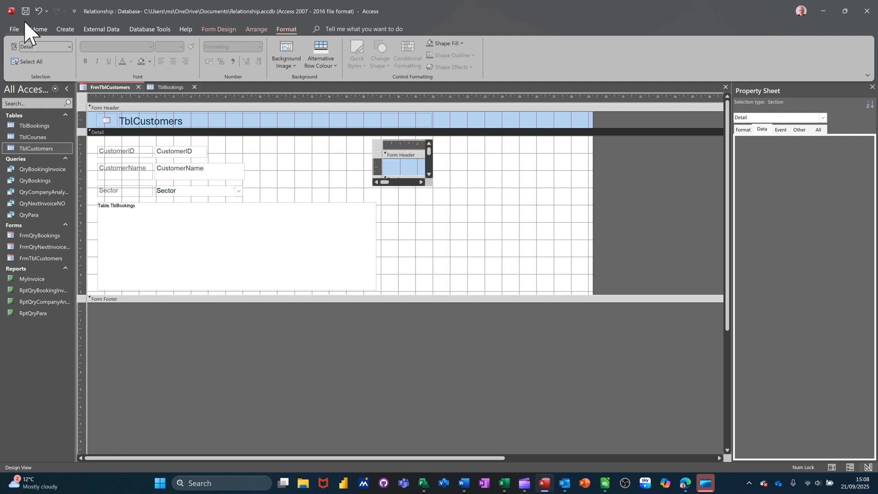
click(215, 28)
click(19, 51)
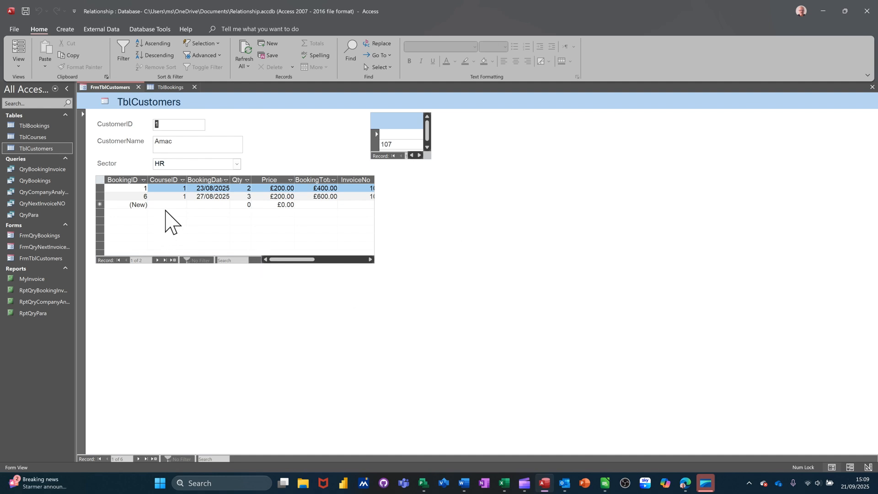
Step: Add a booking for customer Amac with CourseID 2, booking date 21/09/2025 and quantity 4
click(168, 206)
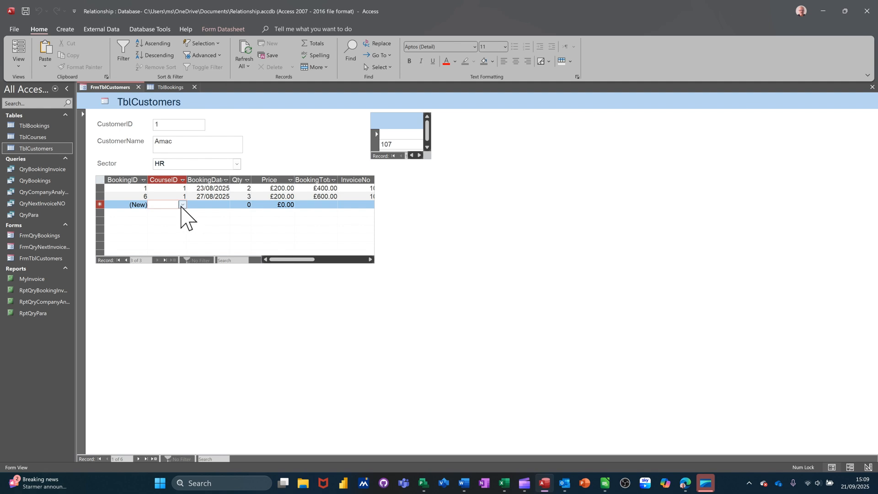
click(183, 205)
click(201, 221)
click(199, 205)
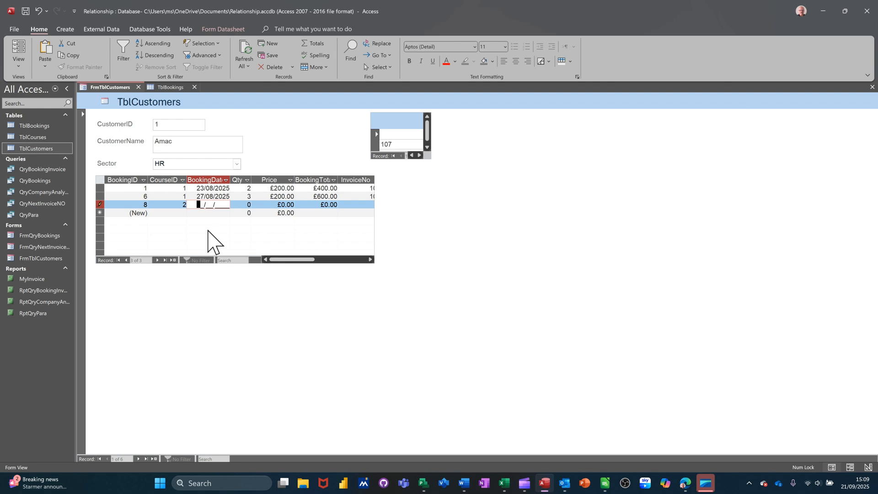
click(252, 204)
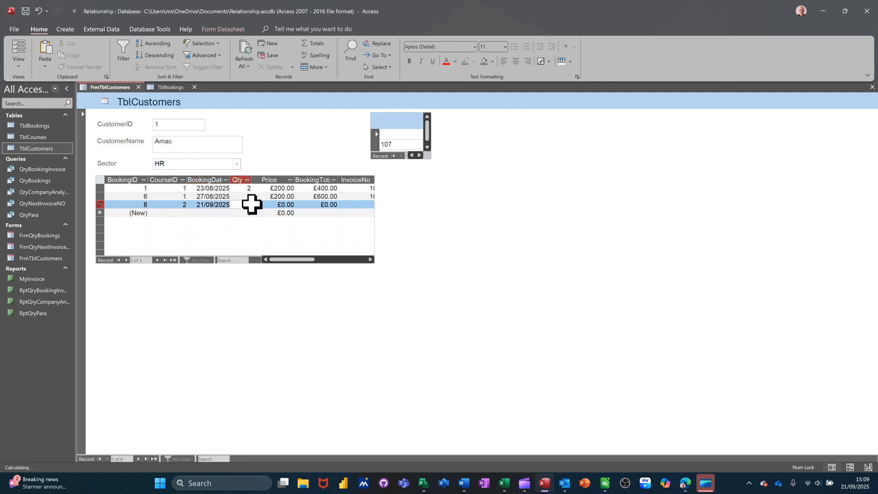
text(4)
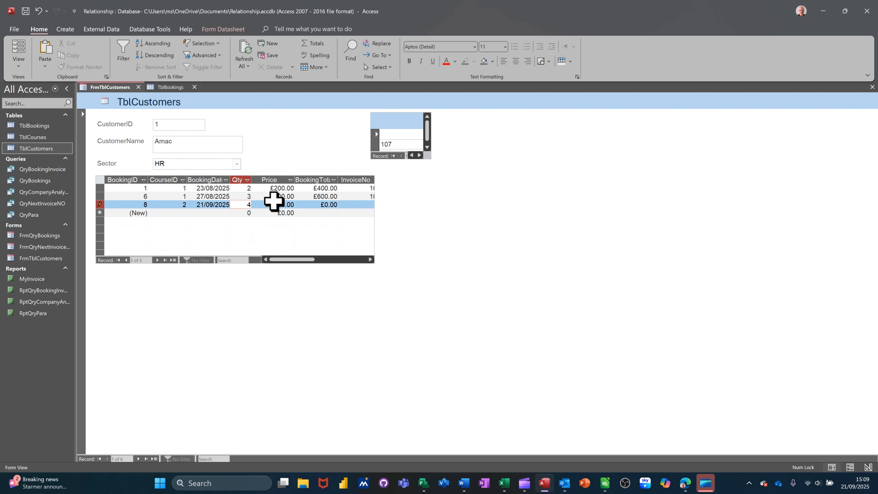
Step: Set the new booking's price to £200.00
drag(273, 206, 291, 206)
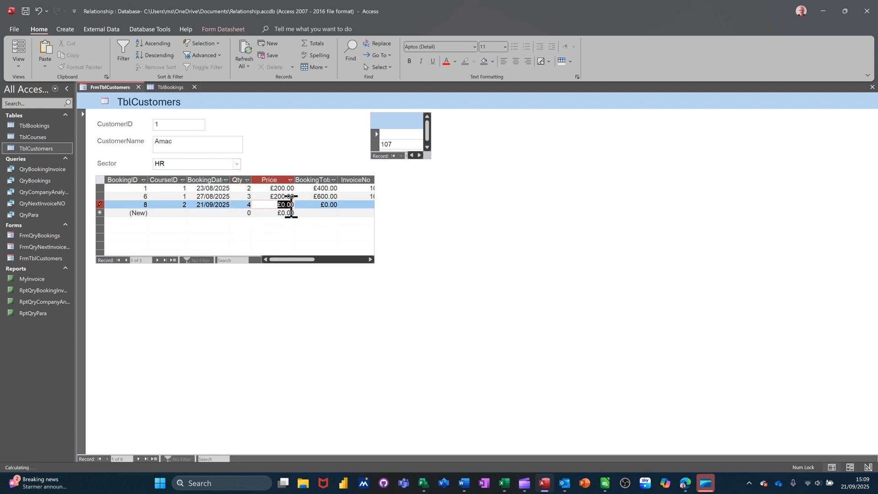
text(2000)
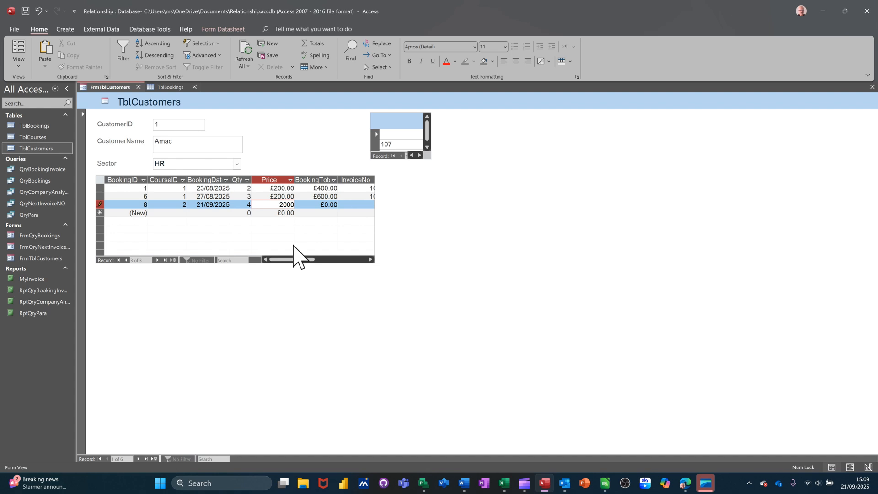
key(Tab)
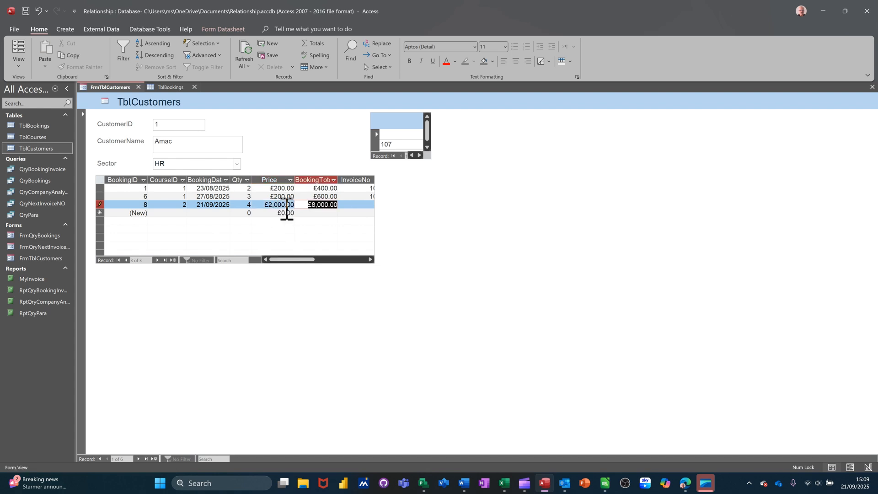
click(283, 205)
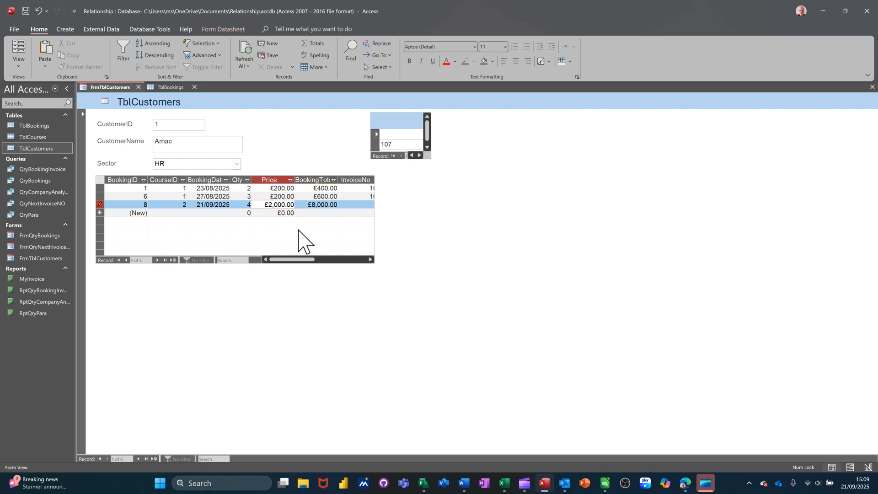
key(Tab)
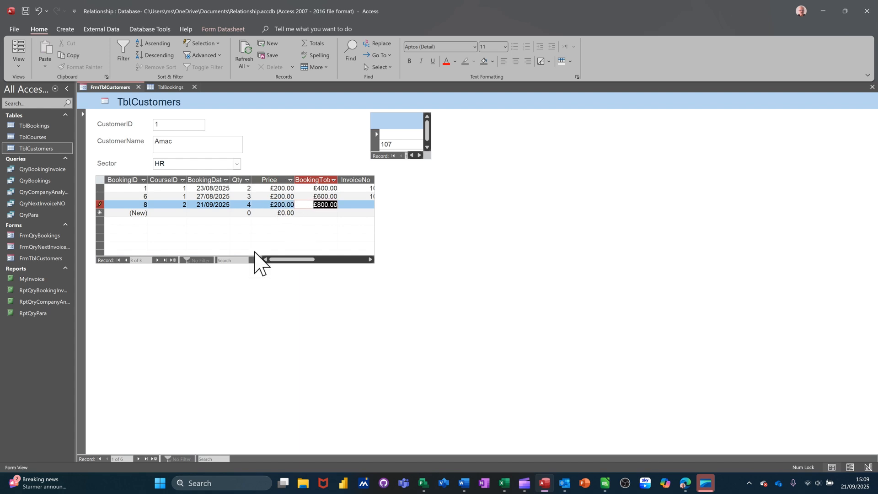
Step: Enter 107 as the new booking's InvoiceNo, commit the record and close the customers form
drag(280, 259, 305, 259)
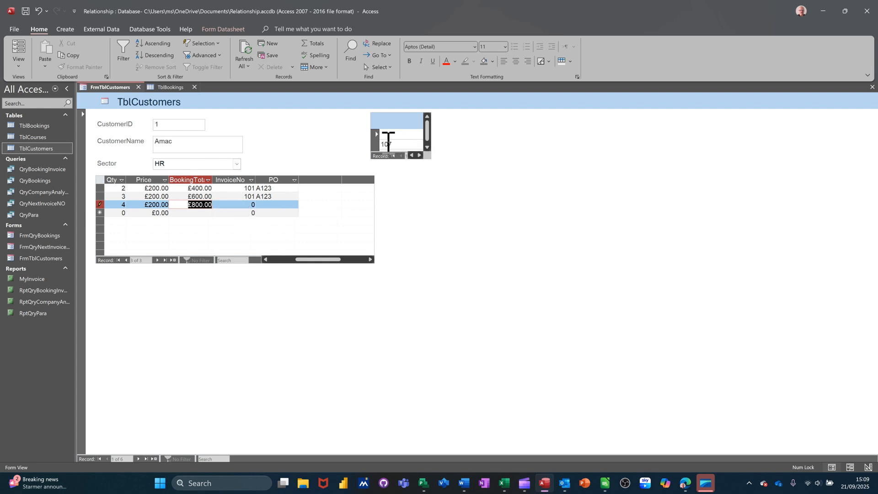
click(234, 205)
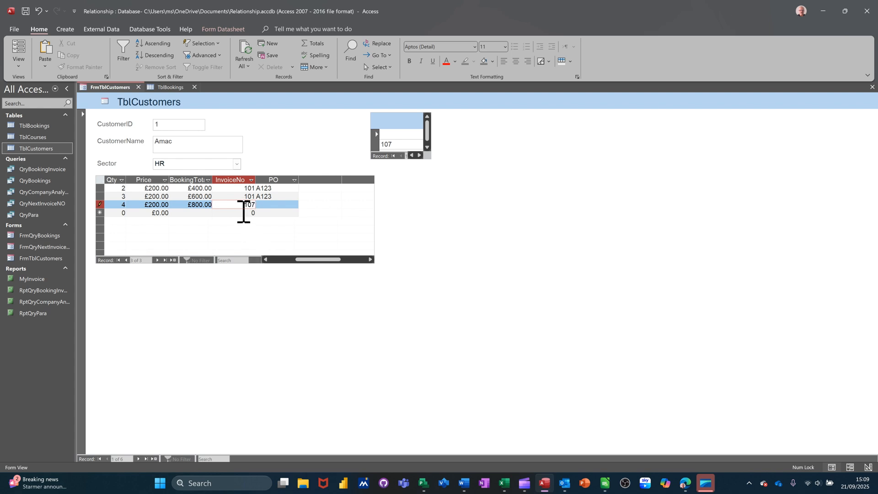
click(273, 213)
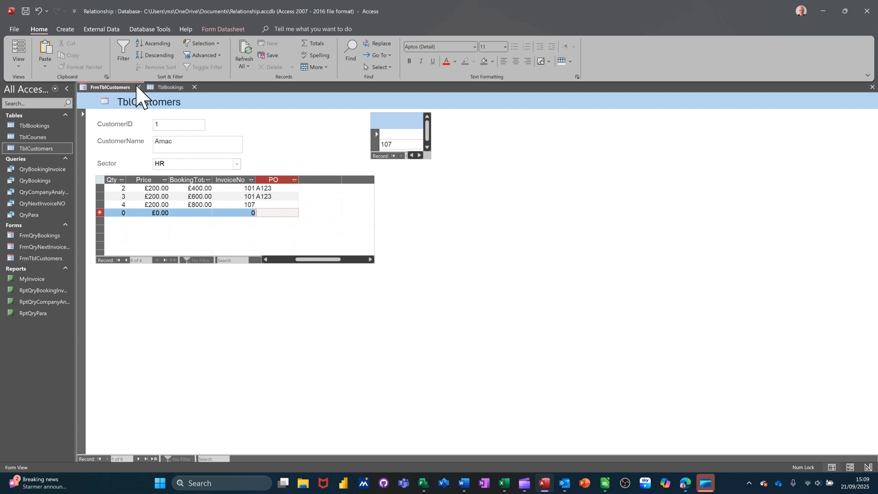
click(138, 87)
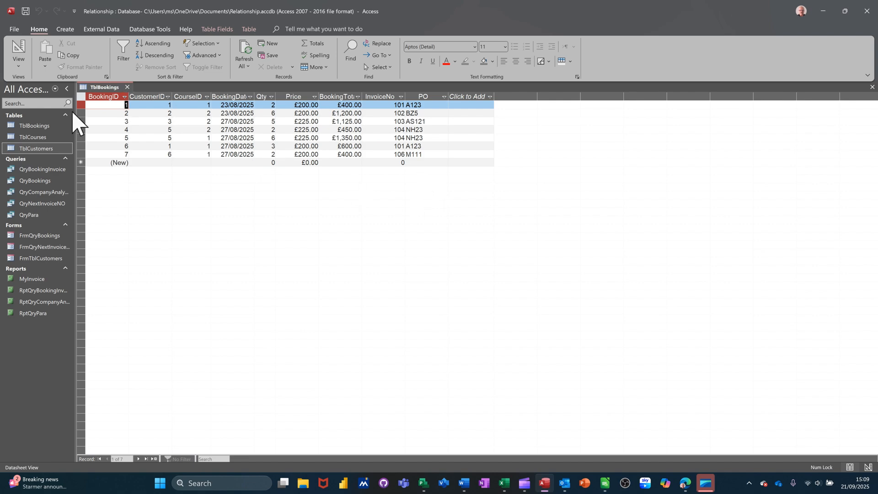
Step: Close the open TblBookings datasheet, open TblCustomers, and reopen TblBookings with its current records
click(127, 87)
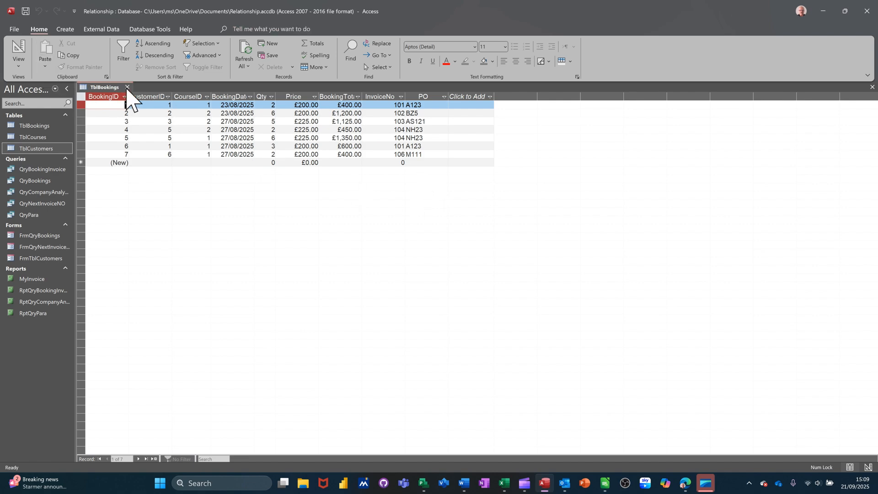
double_click(37, 148)
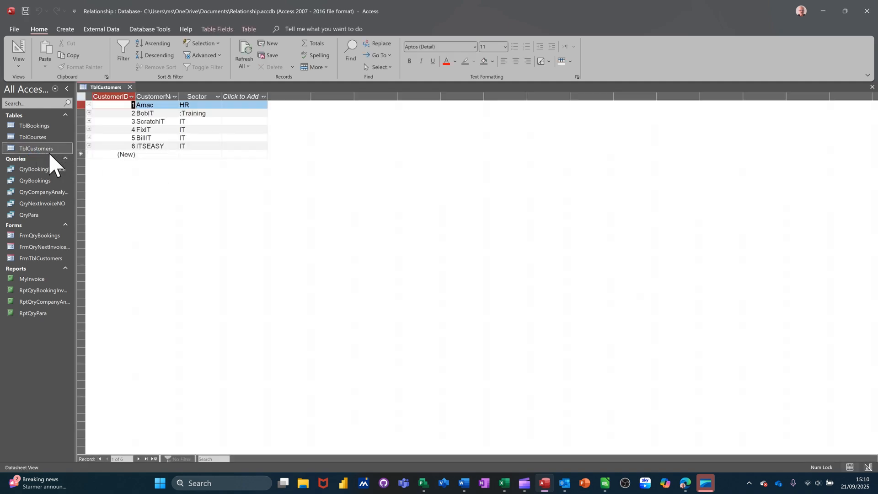
double_click(35, 126)
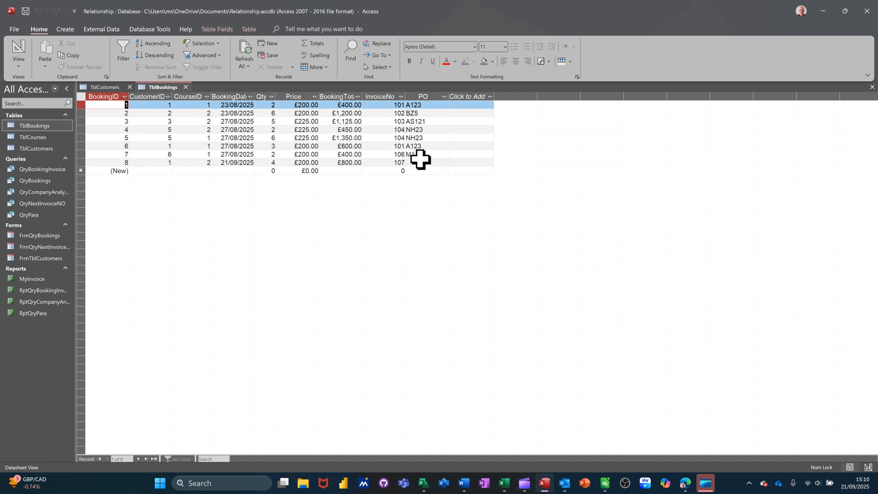
Step: Enter AZA as the PO of booking 8 in TblBookings and close both open tables
click(419, 162)
text(AZA)
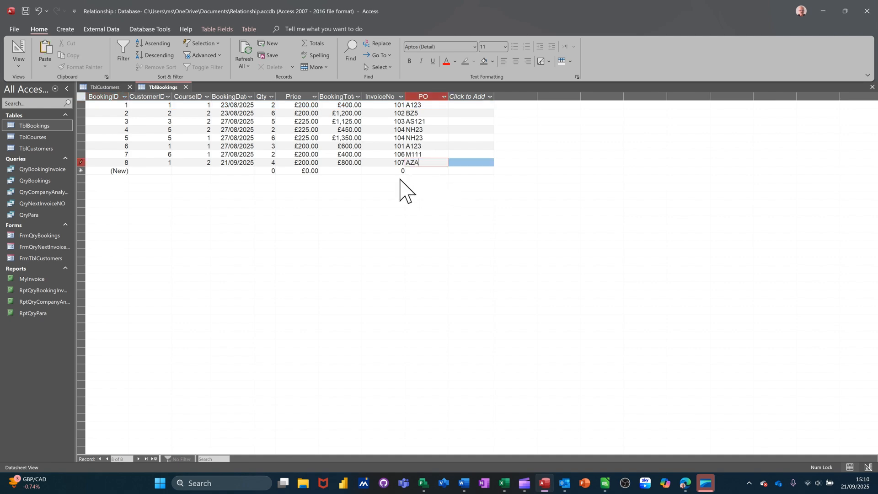
click(185, 88)
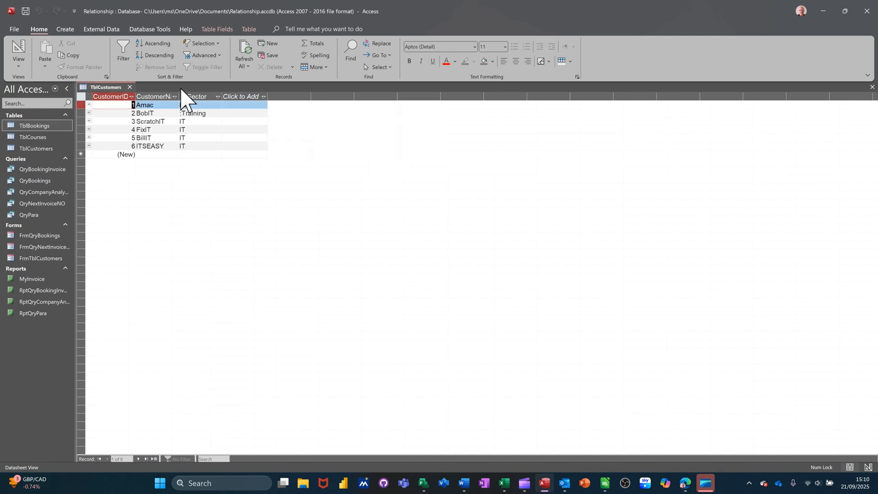
click(130, 87)
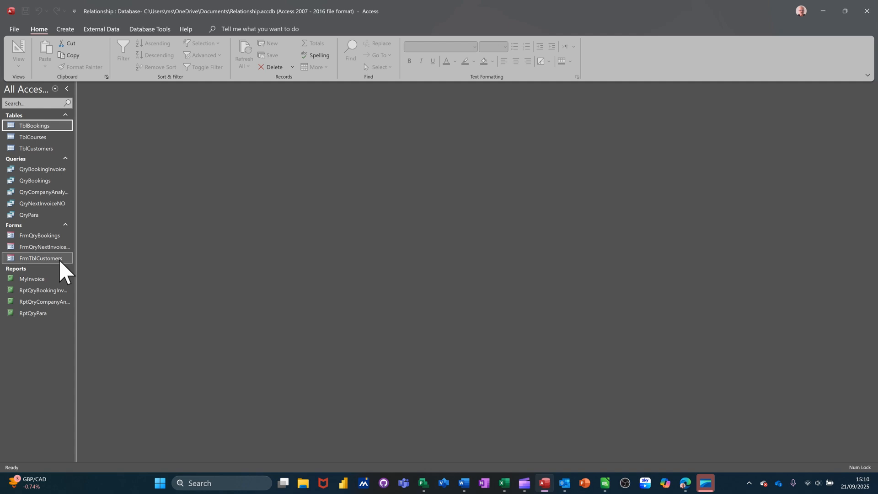
Step: Open FrmTblCustomers, check the InvoiceNo and PO of Amac's bookings, and browse forward through the customers to BillIT
double_click(37, 259)
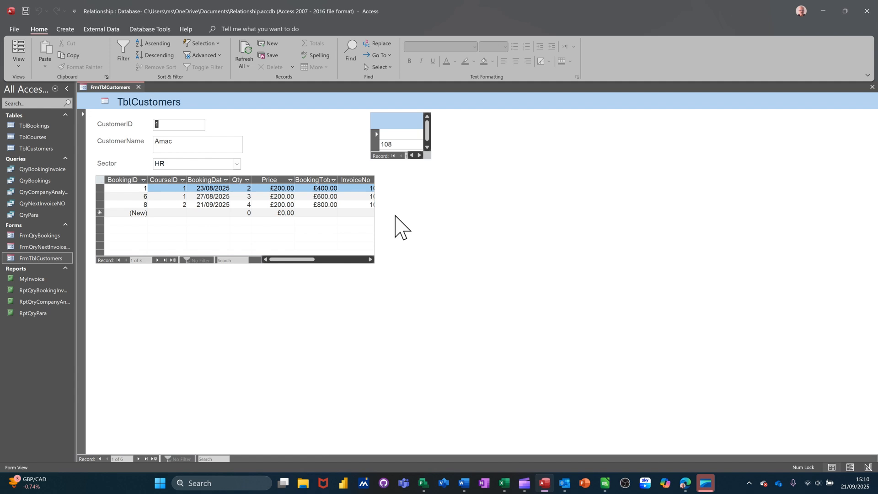
mouse_move(299, 260)
mouse_down()
mouse_move(331, 263)
mouse_move(301, 261)
mouse_up()
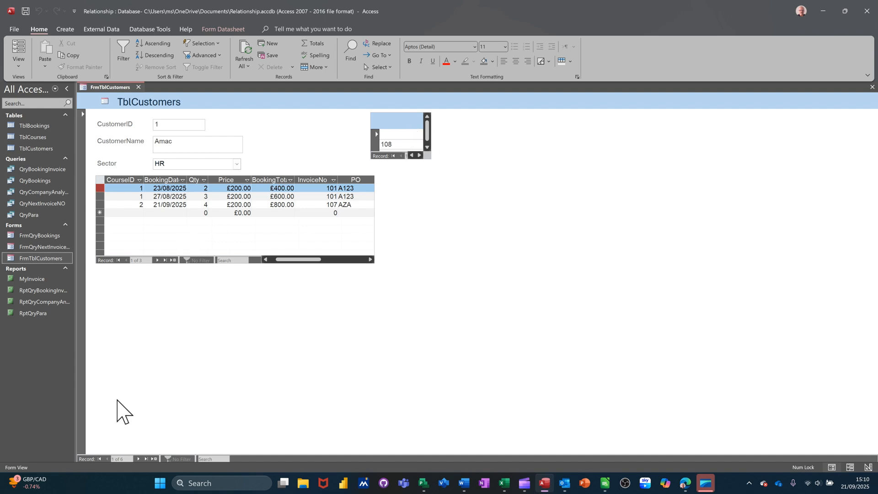
click(139, 458)
click(138, 459)
click(138, 458)
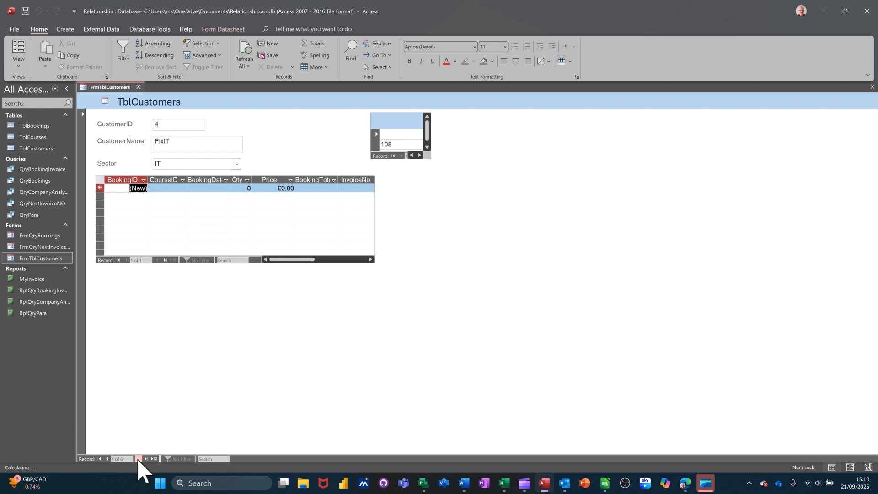
click(138, 459)
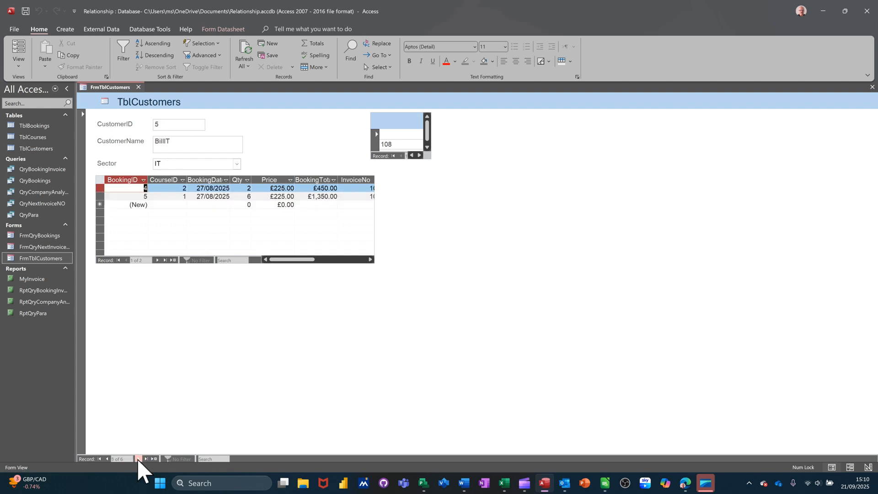